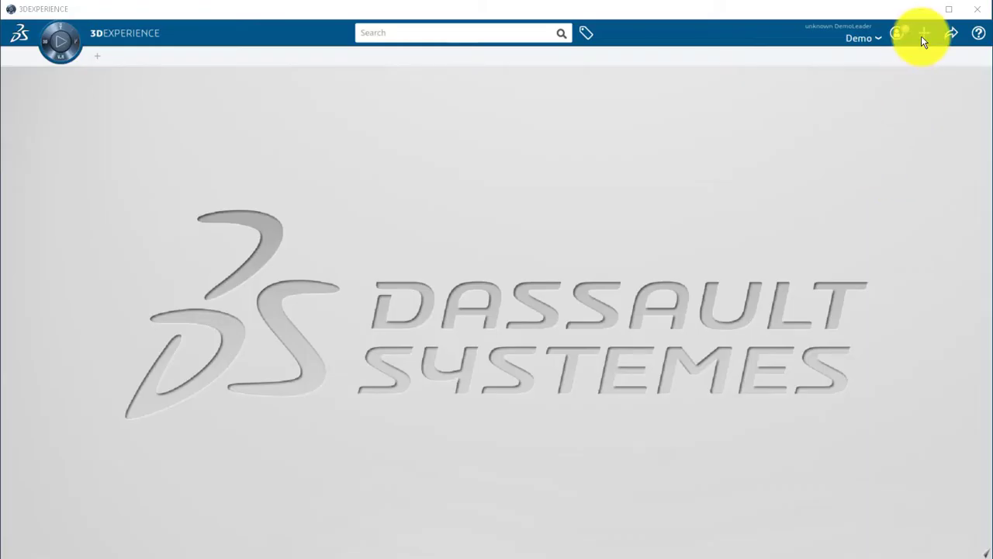
Filter the new content types for Terrain and start creating a new Terrain
click(923, 33)
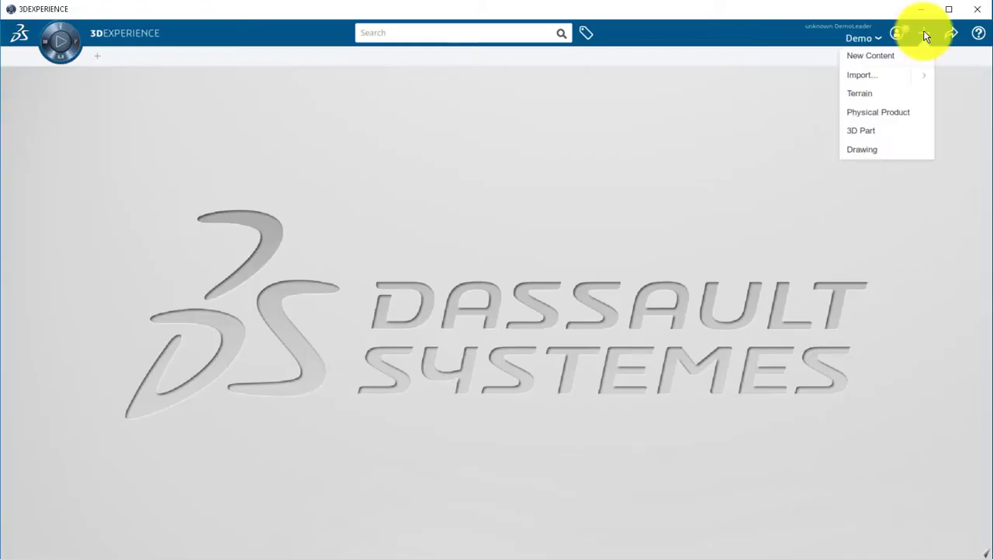
click(889, 57)
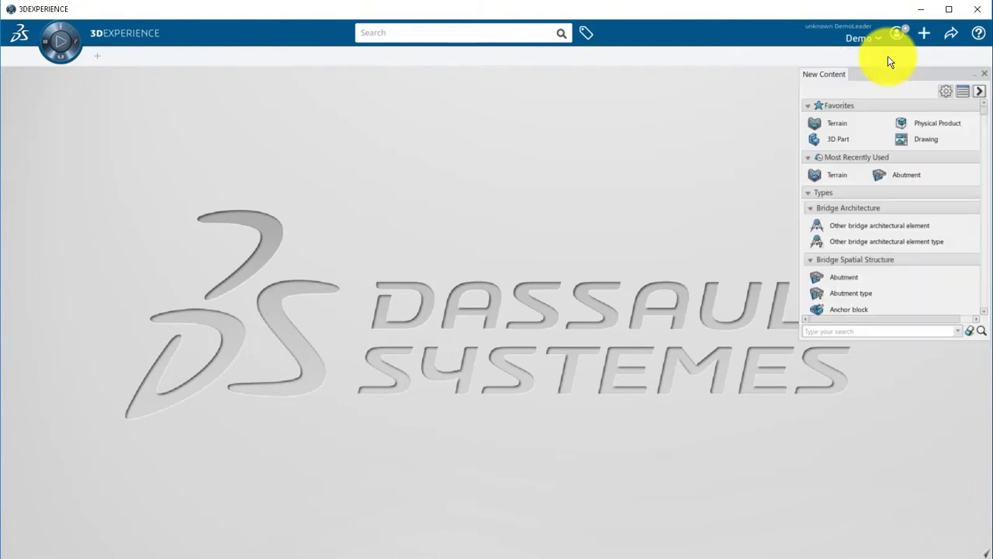
click(849, 332)
text(Terrain)
key(Return)
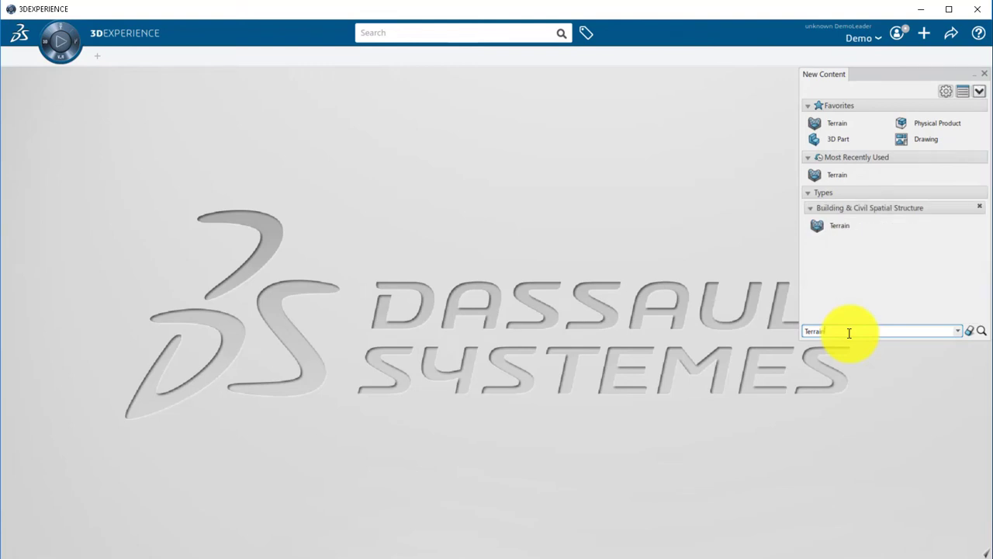
right_click(844, 229)
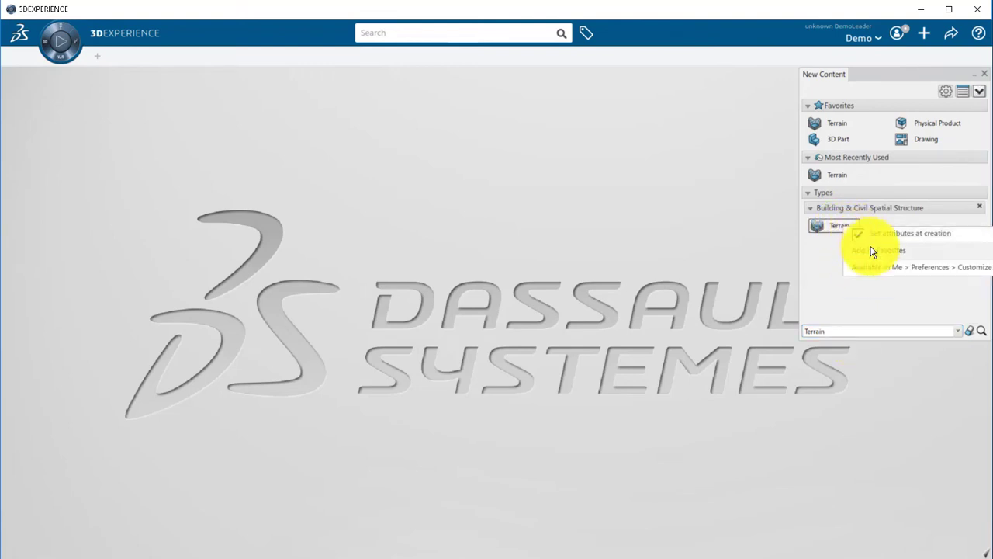
click(833, 227)
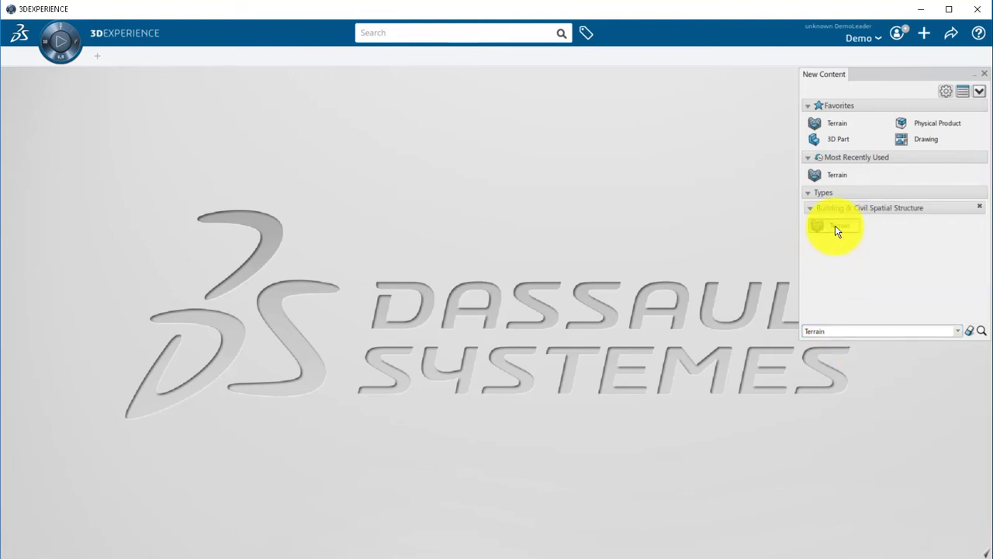
Title it TerrainMontreal, keep Large Range, enable Create 3D Part, and create it
drag(826, 377, 798, 377)
text(Textreal)
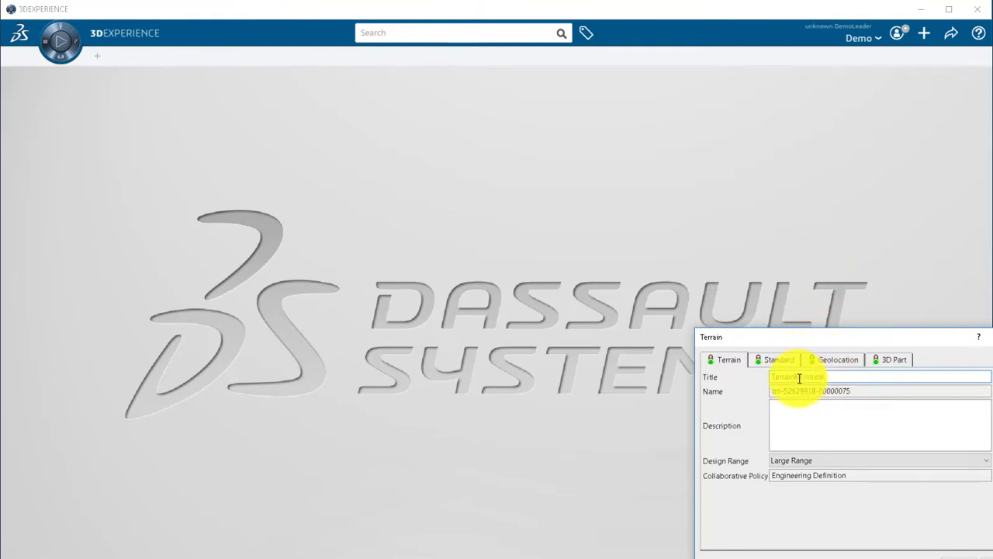
click(835, 457)
click(836, 458)
click(885, 360)
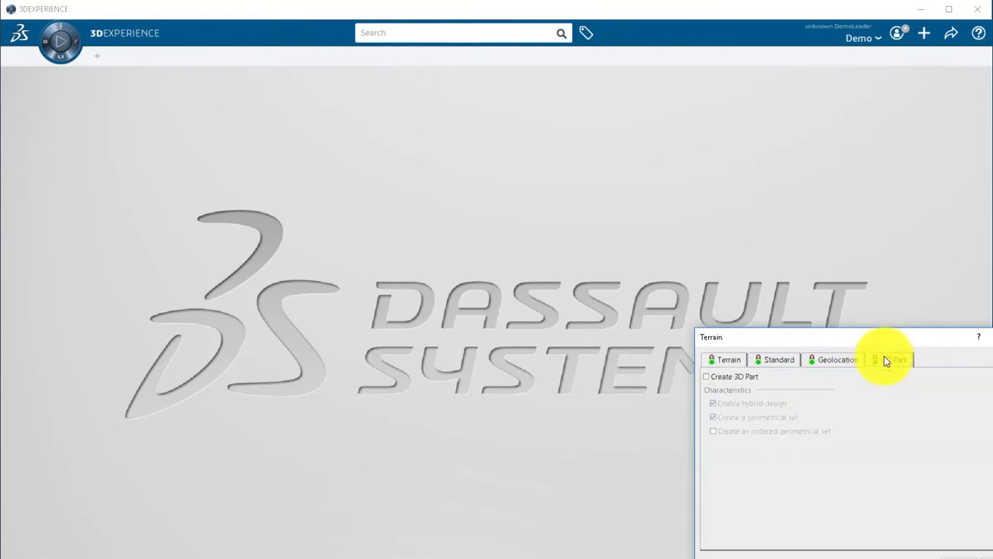
click(720, 379)
drag(807, 339, 708, 269)
click(860, 493)
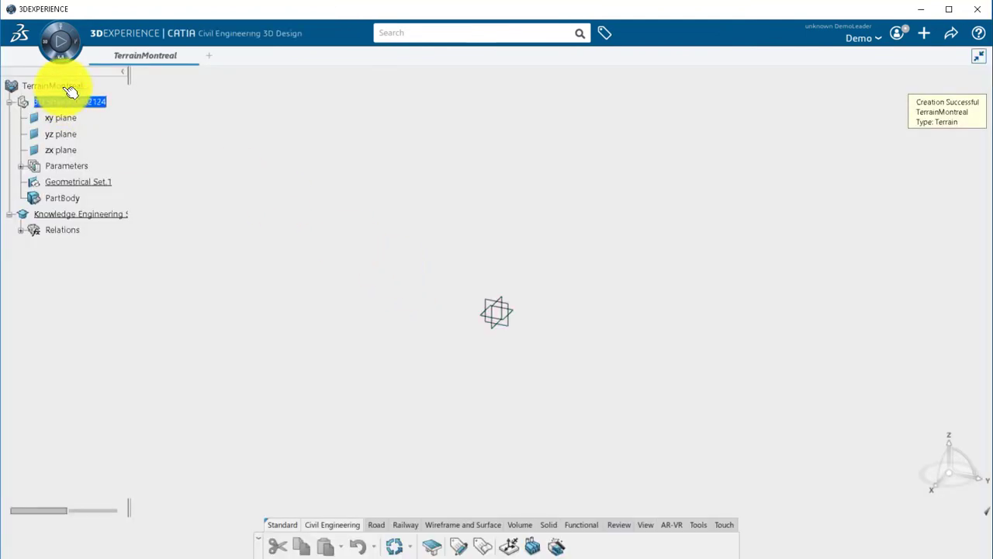
Switch the TerrainMontreal root to the Building and Civil Assemblies app
click(66, 84)
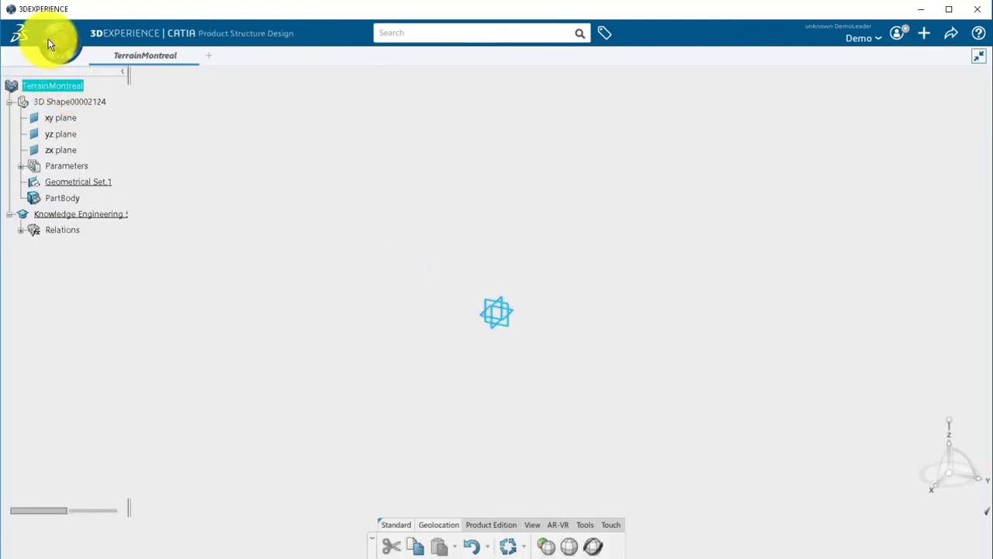
click(49, 38)
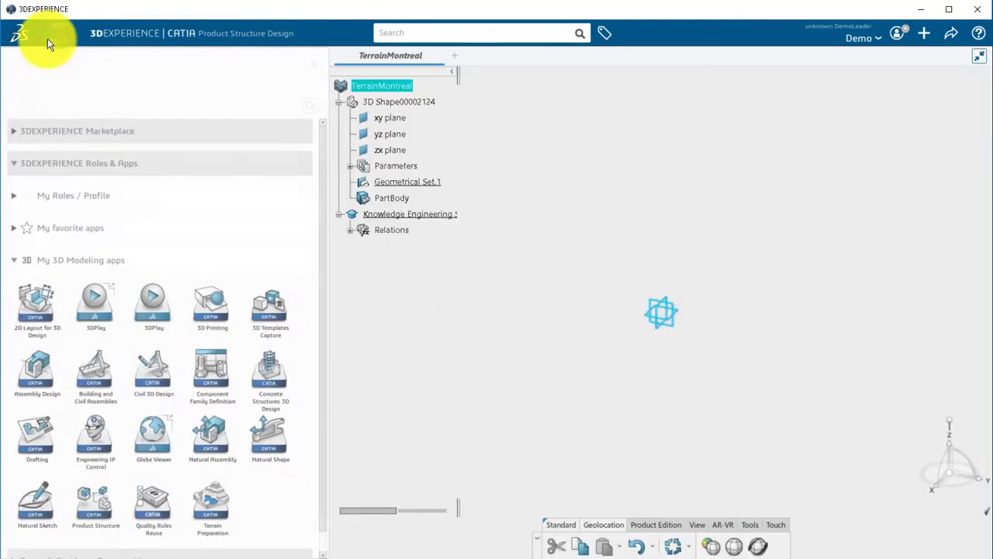
click(100, 378)
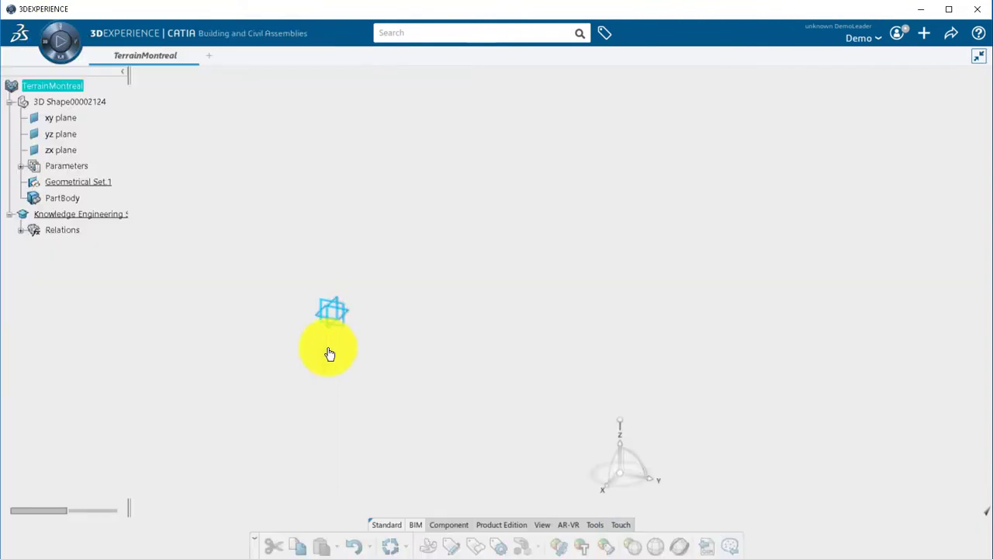
Geolocate TerrainMontreal in NAD83 / MTM zone 8, then close the geolocation panel
click(656, 548)
click(73, 90)
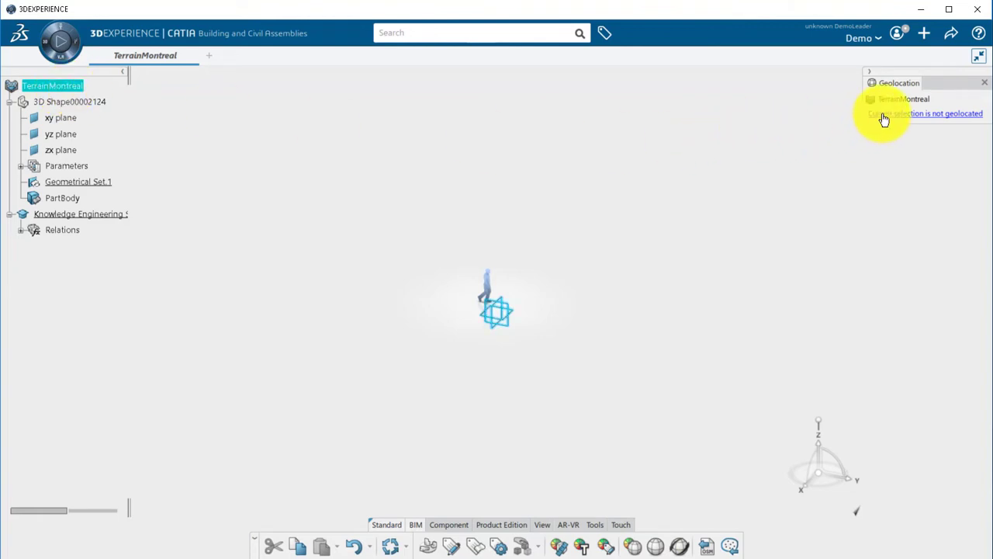
click(884, 119)
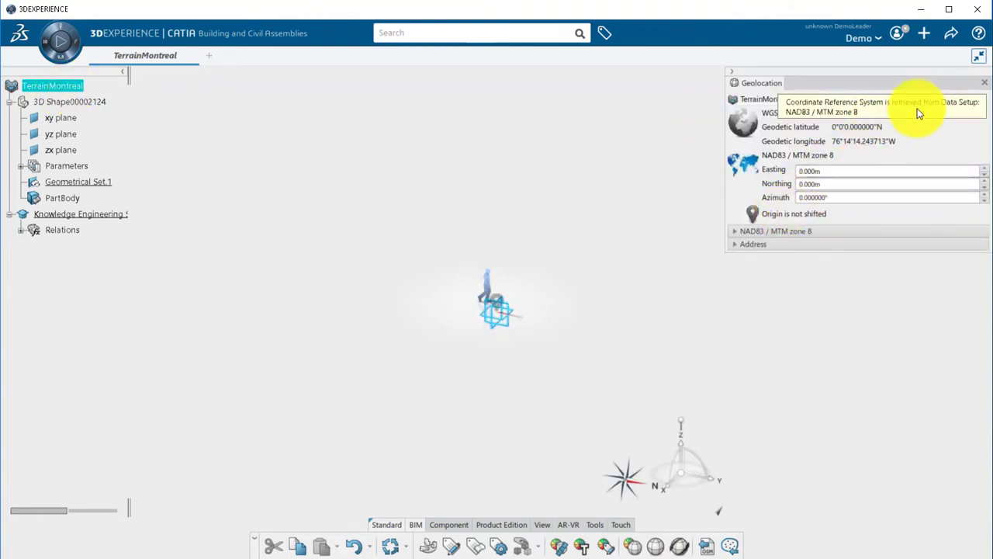
click(987, 83)
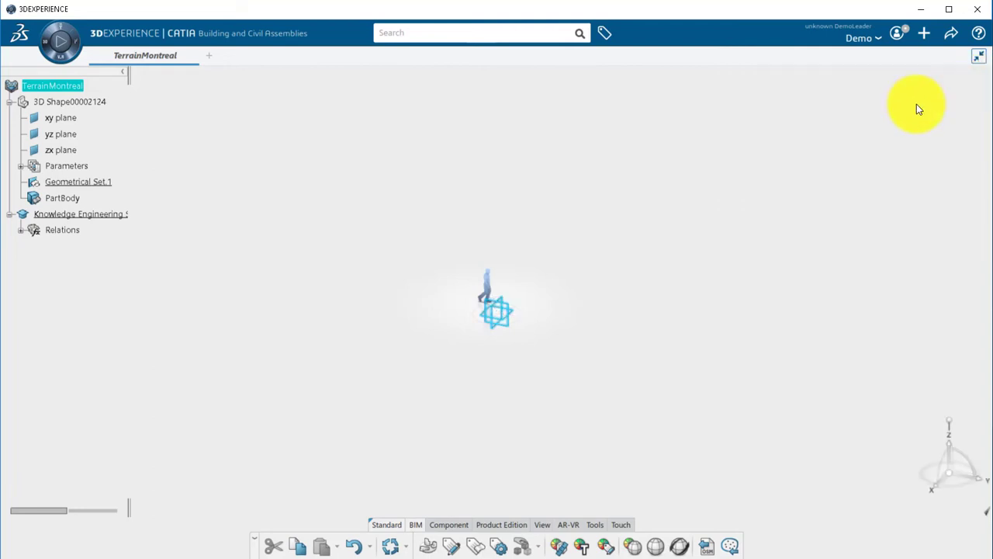
Edit the 3D Shape in the Terrain Preparation app
double_click(102, 102)
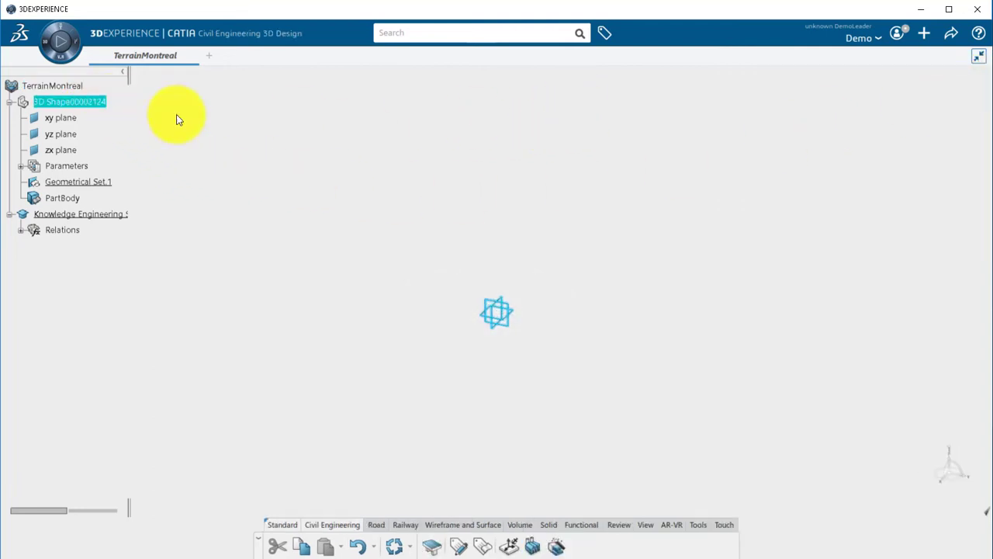
click(44, 41)
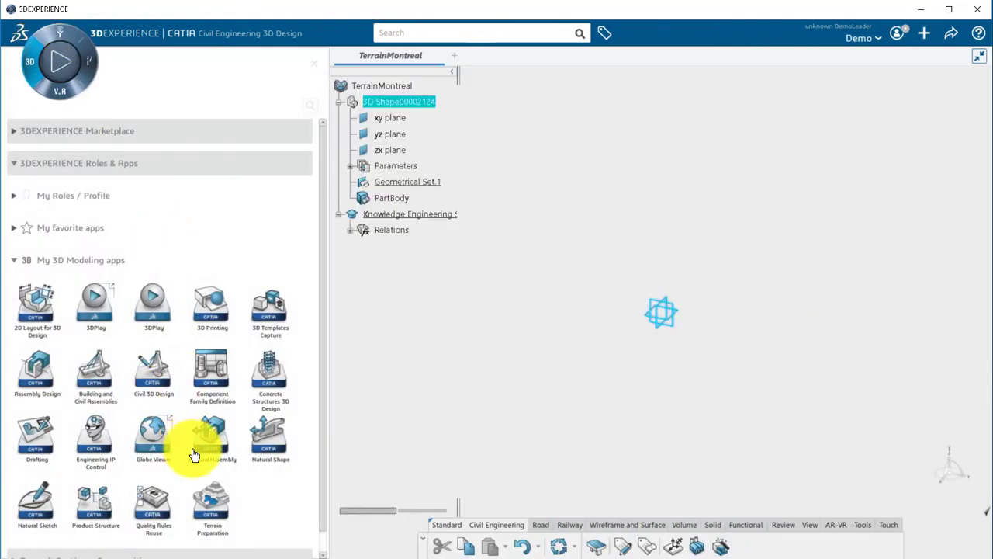
click(208, 501)
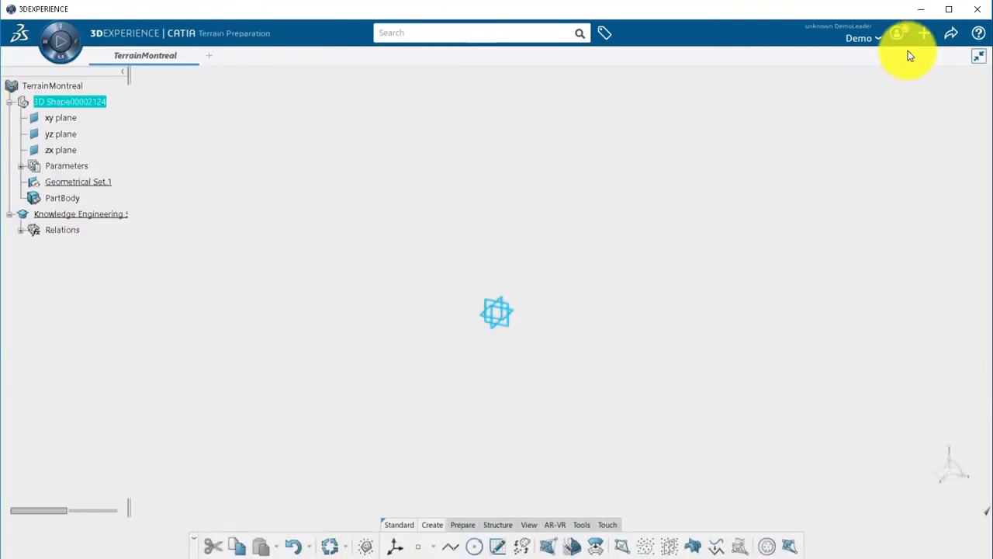
Import the terrain file 297-5038_2015.laz from disk
click(924, 35)
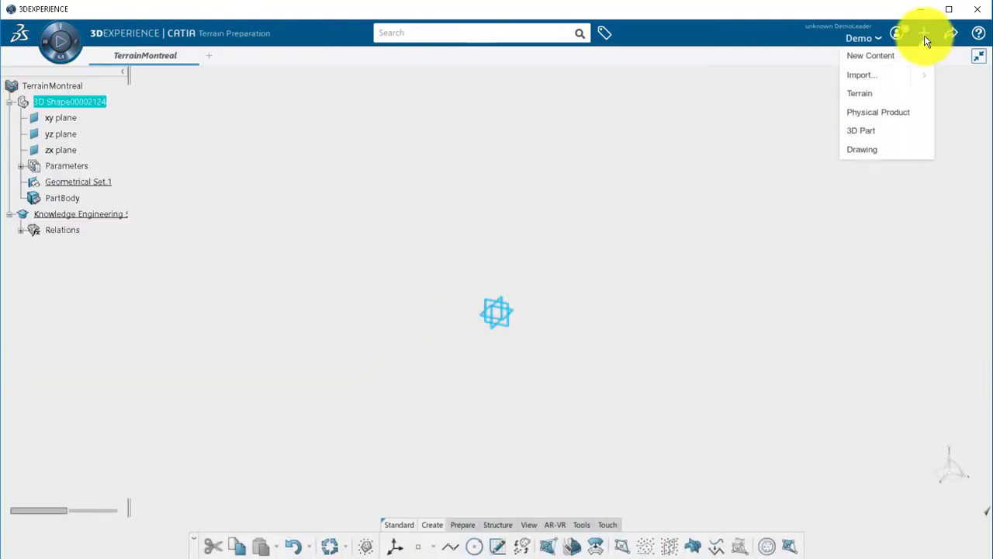
click(926, 74)
click(899, 95)
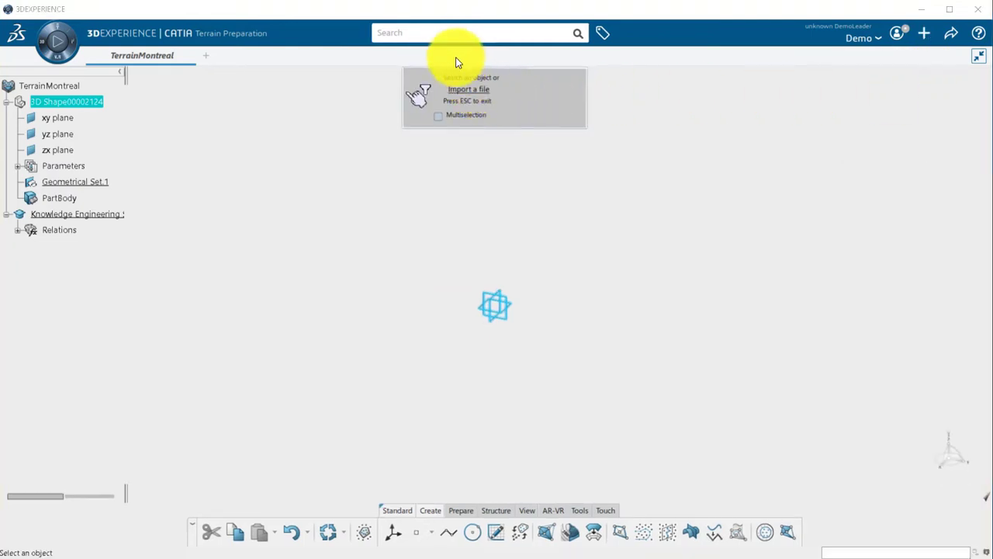
click(444, 33)
text(MyPointCloud)
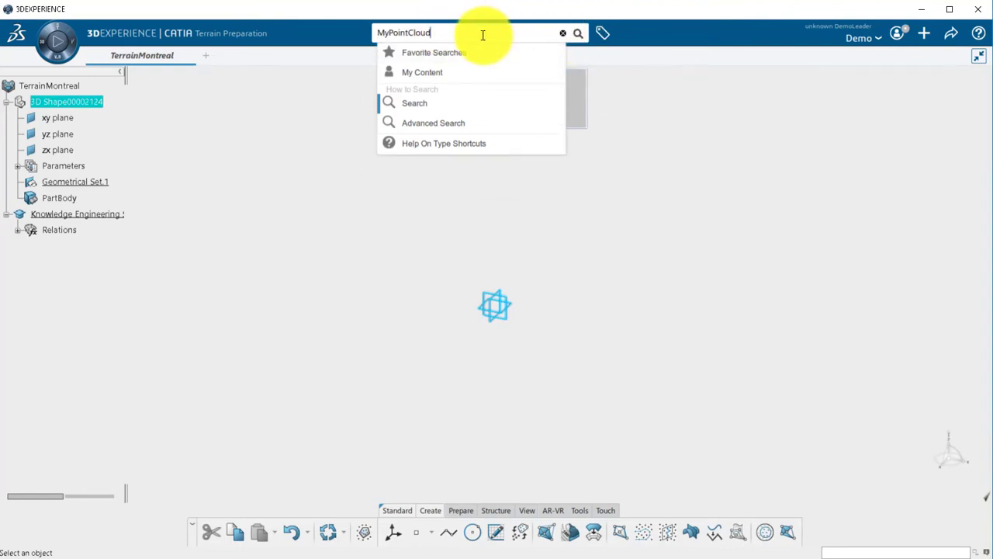
drag(483, 33, 364, 35)
key(BackSpace)
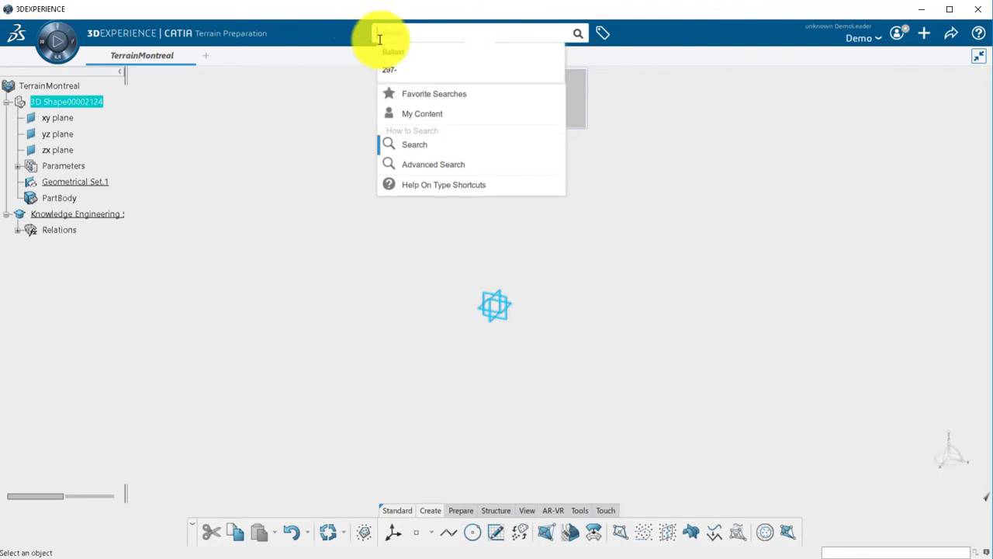
click(610, 177)
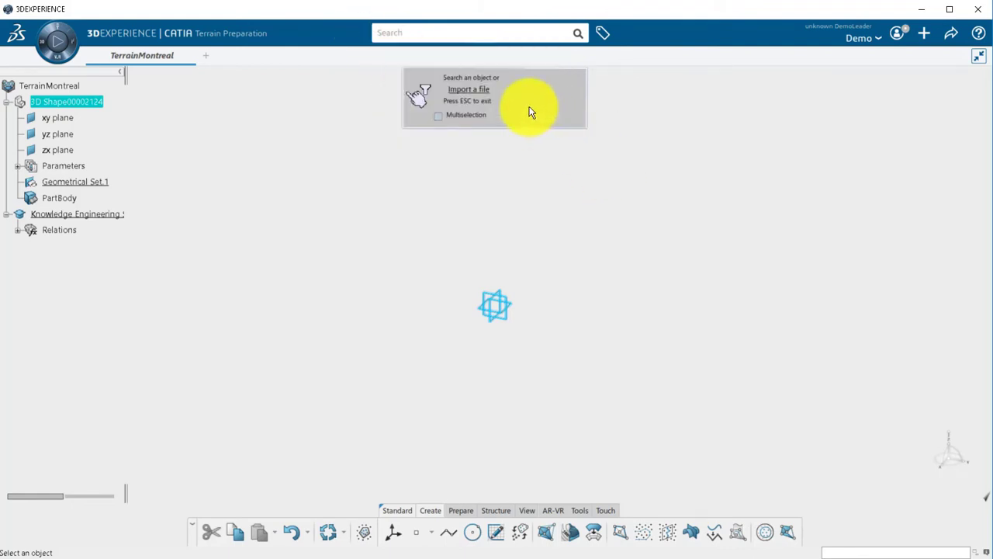
click(478, 92)
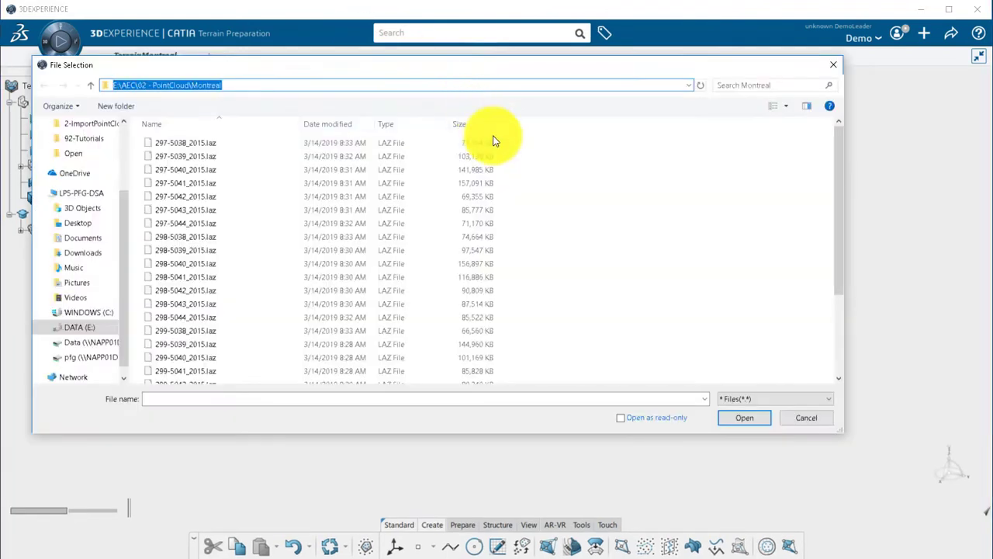
click(730, 412)
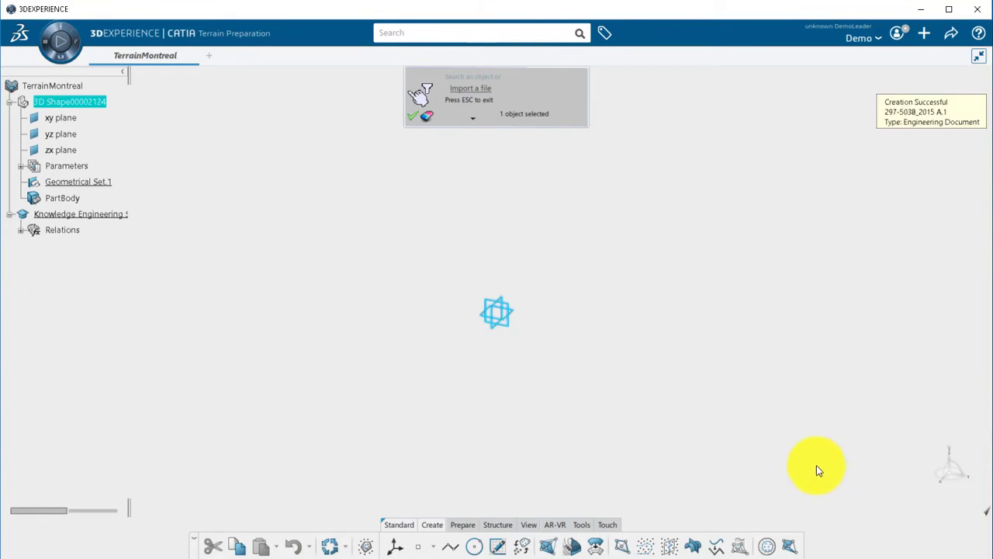
Import 297-5038_2015 A.1 as Lidar with 100% sampling, scale factor 1, in metres
click(470, 88)
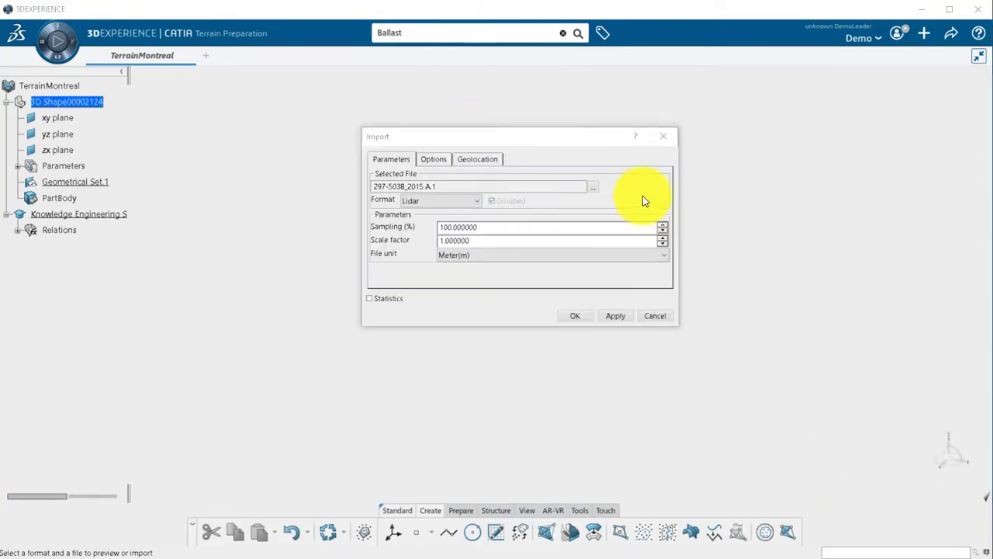
click(440, 228)
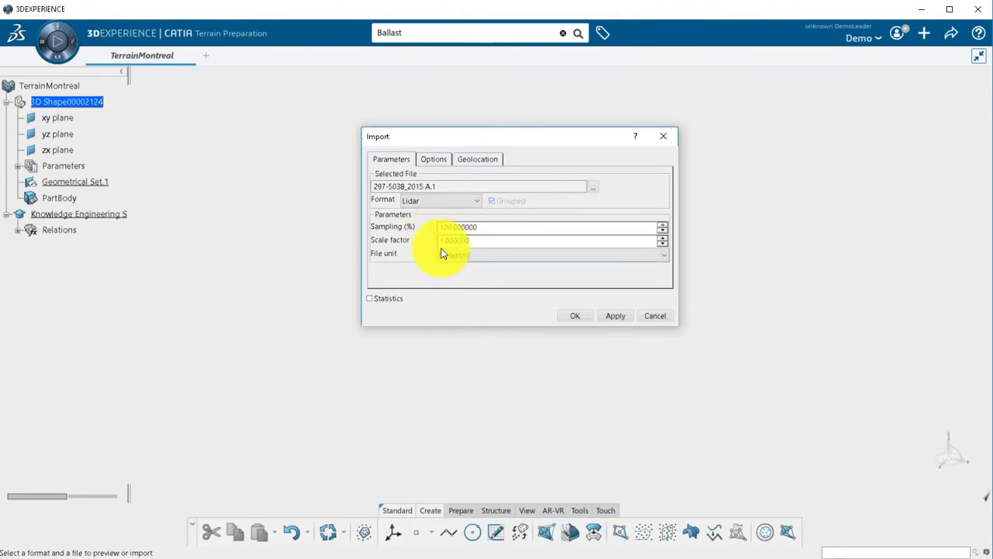
drag(440, 227, 516, 230)
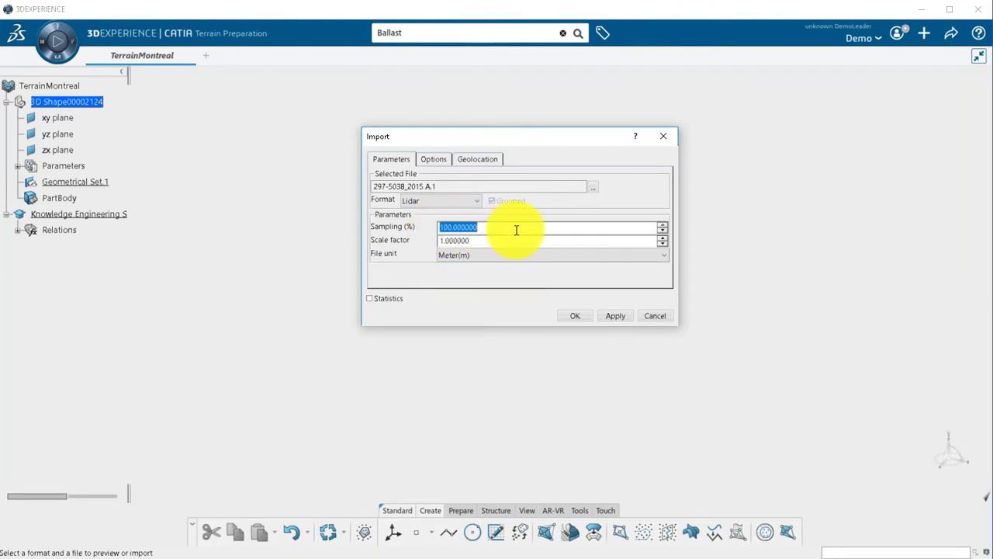
click(479, 202)
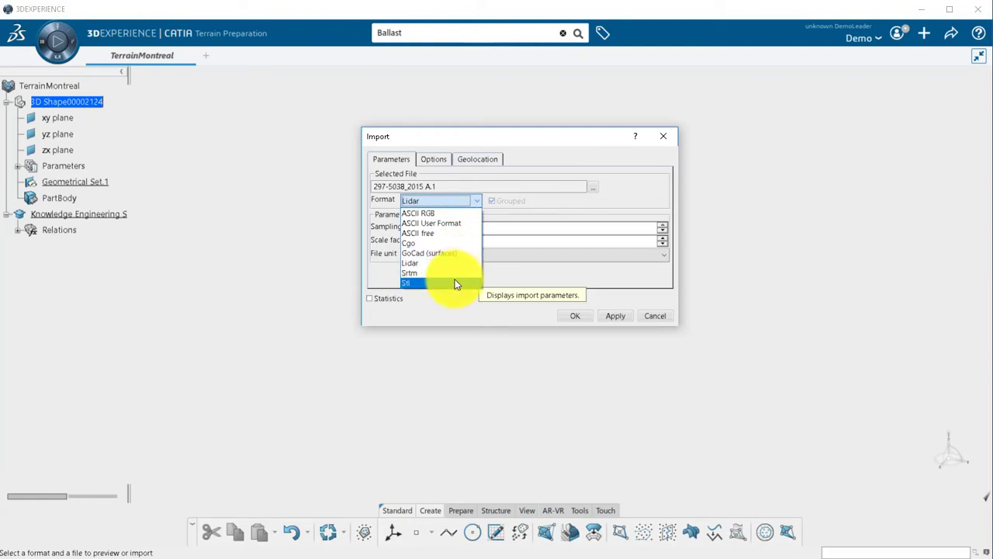
click(539, 275)
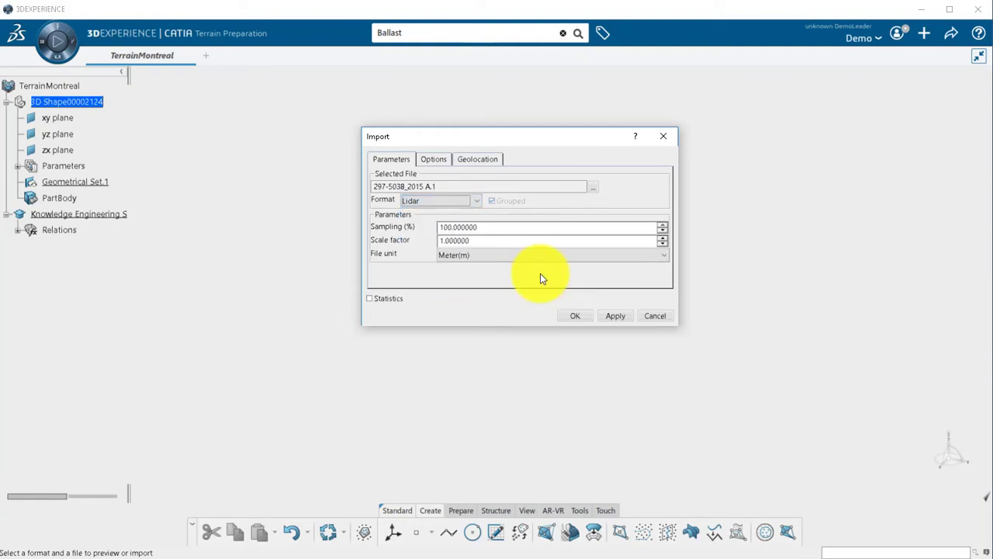
Keep all classifications except 7 Low Point (noise) and 12 Overlap in the import filter
click(433, 159)
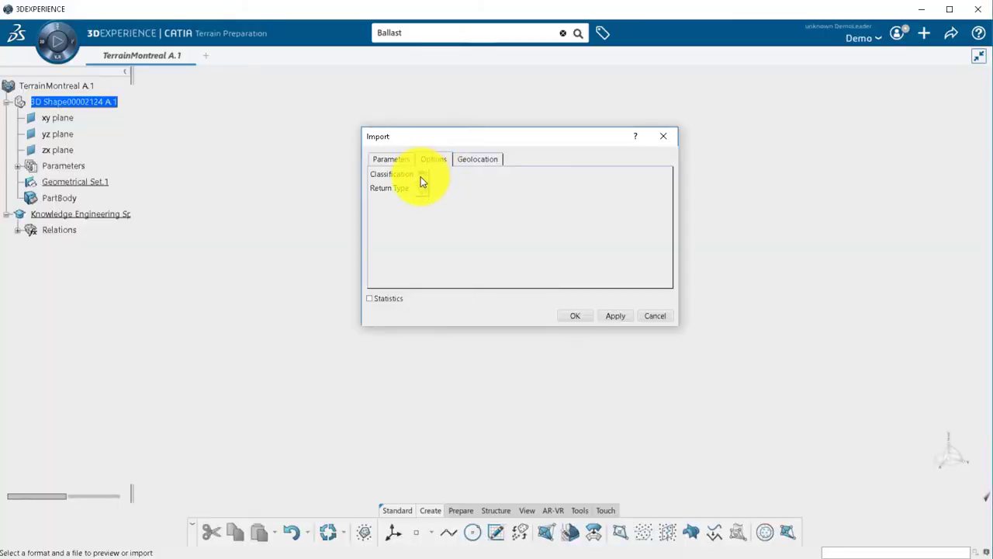
click(422, 177)
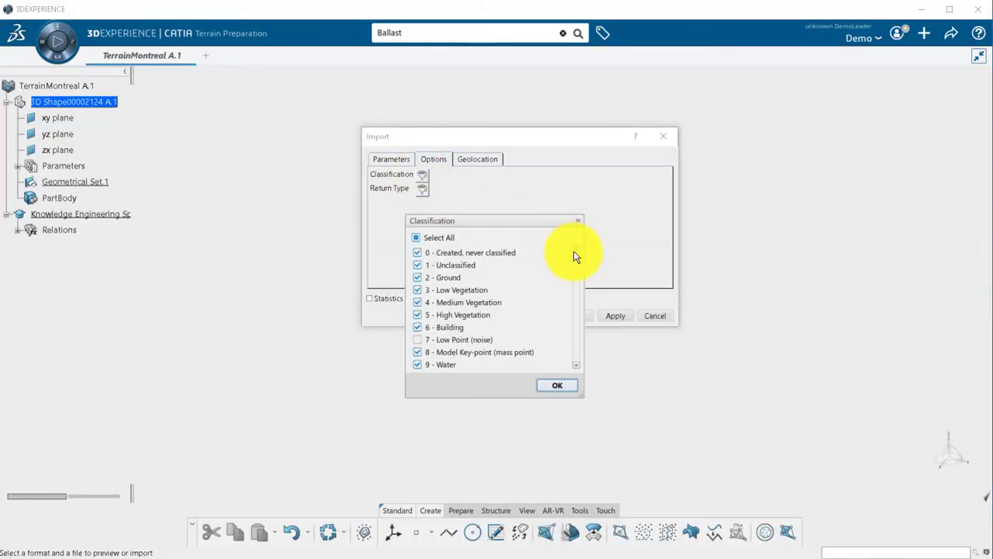
scroll(577, 251, down, 8)
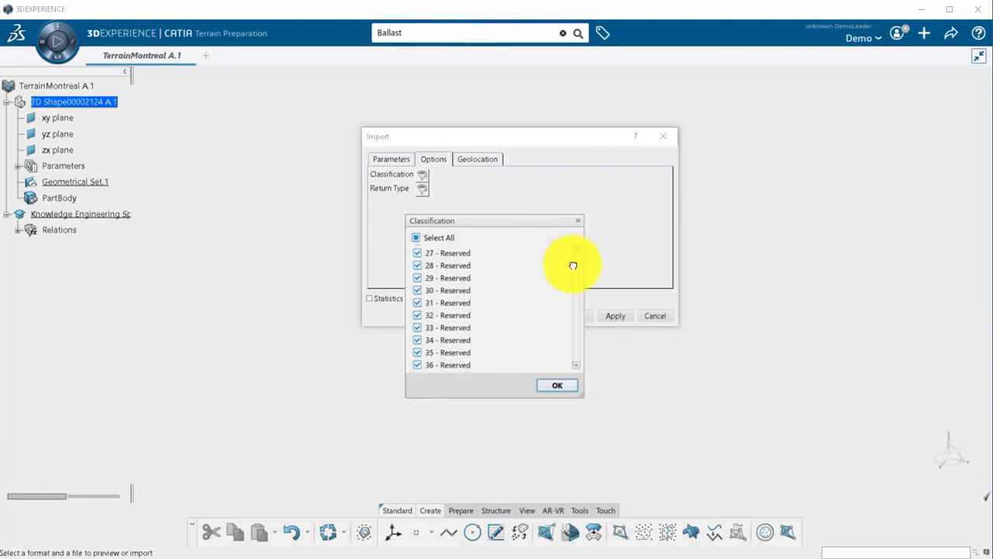
scroll(572, 264, up, 8)
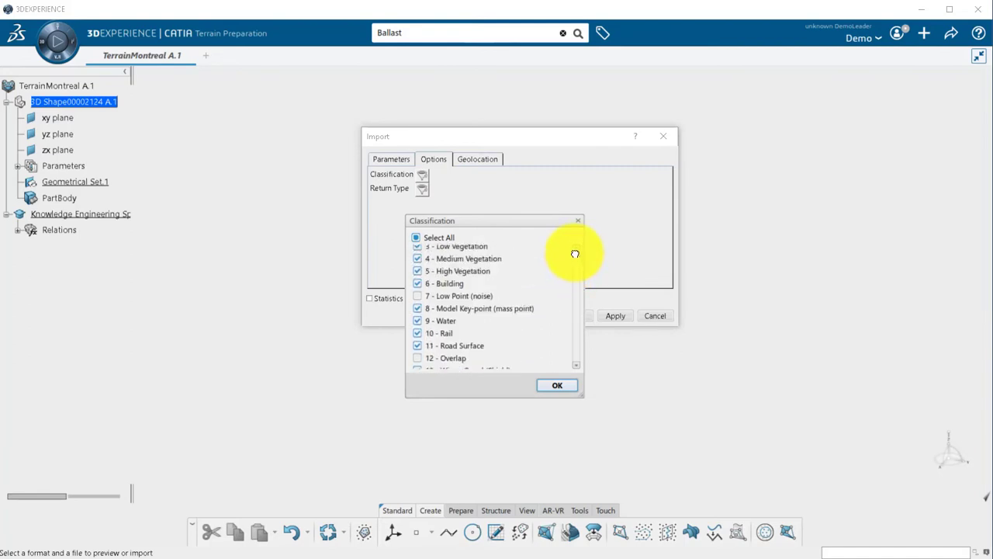
click(562, 387)
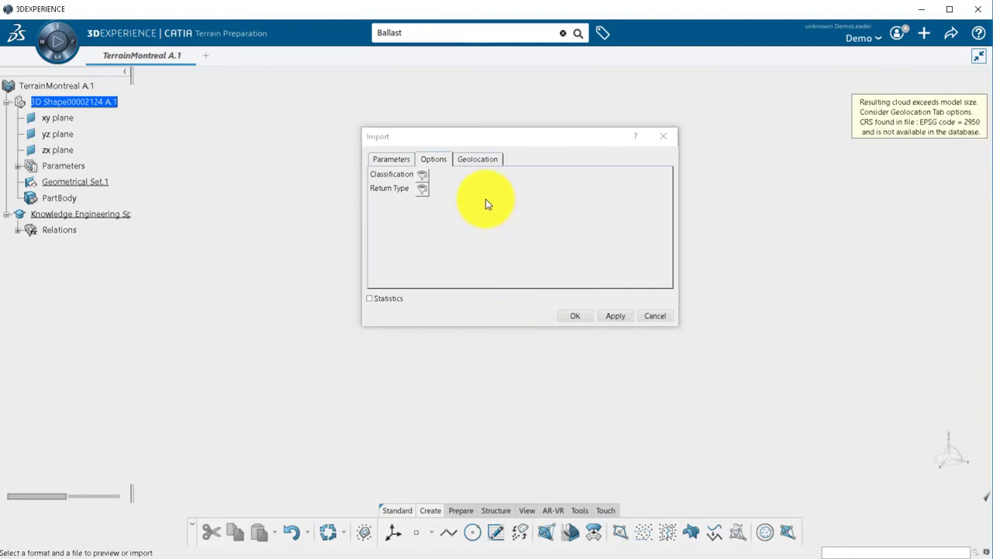
Import with geolocation, NAD83 / MTM zone 8 as source and target, origin copied from target
click(478, 159)
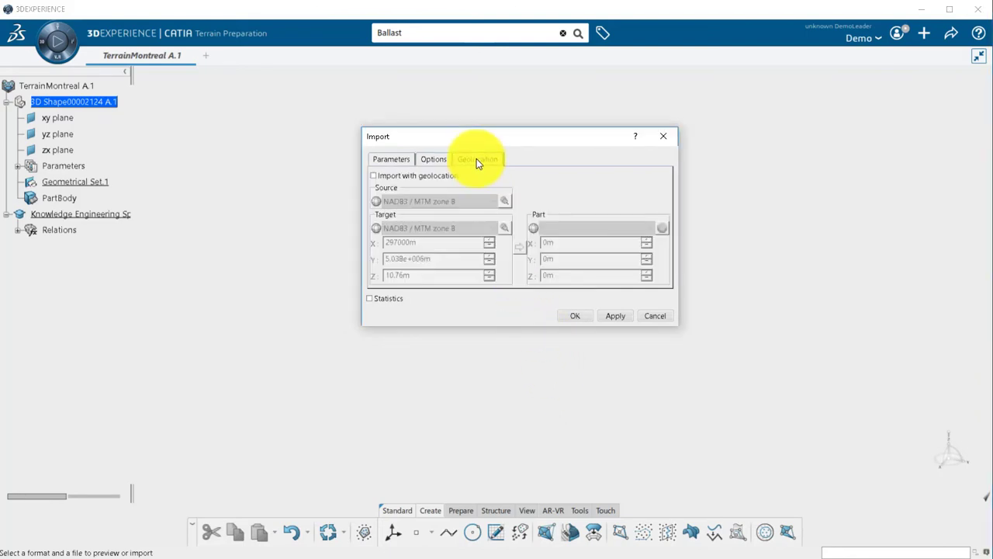
click(374, 176)
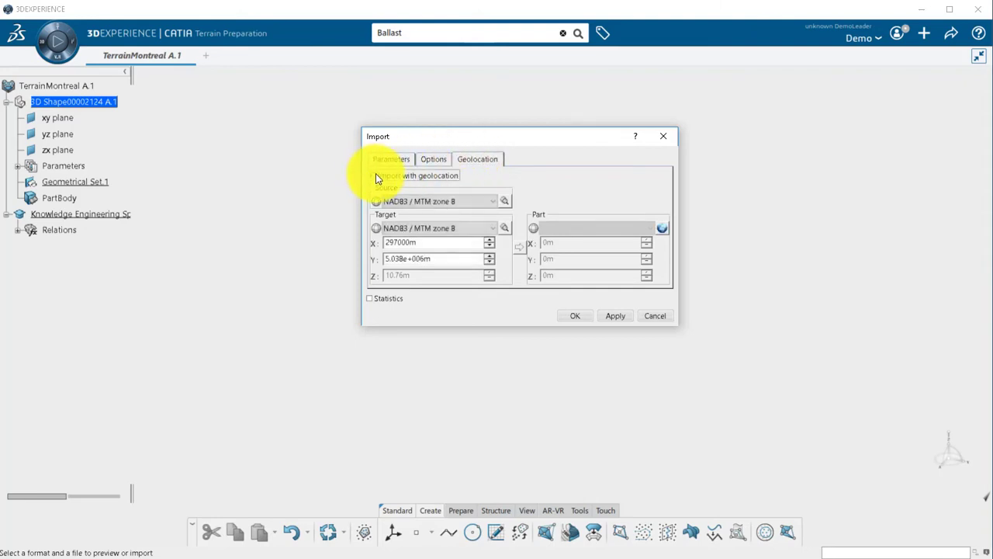
click(497, 202)
click(543, 192)
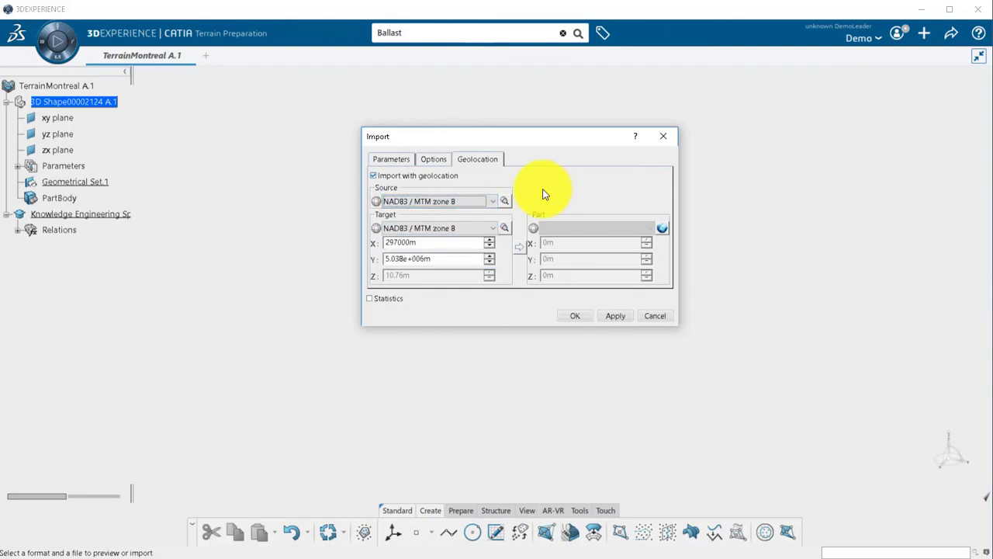
click(490, 227)
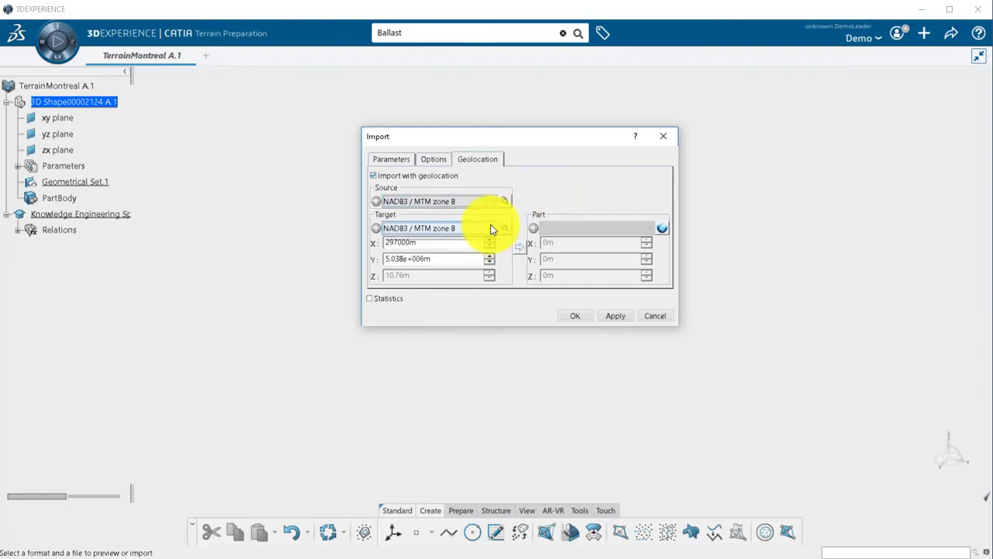
click(552, 214)
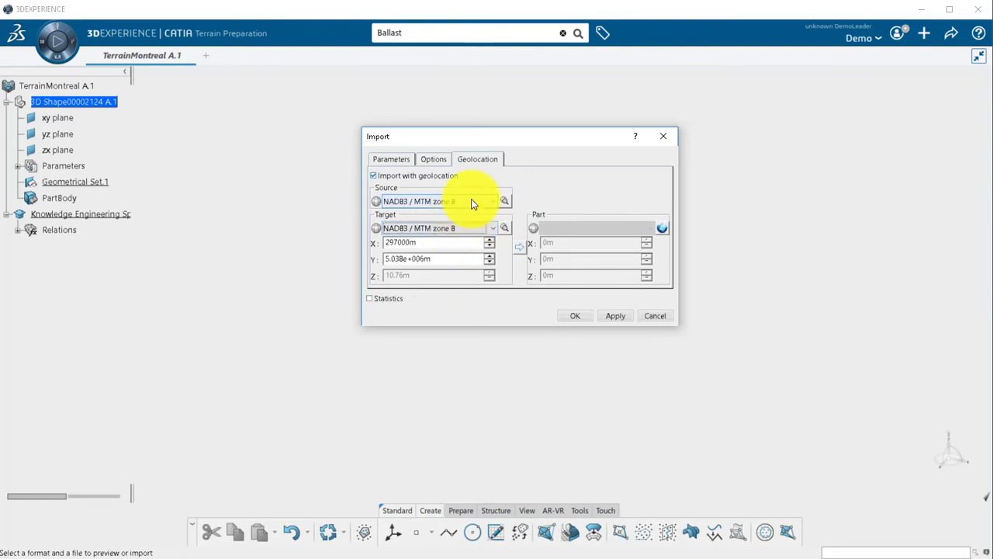
click(519, 251)
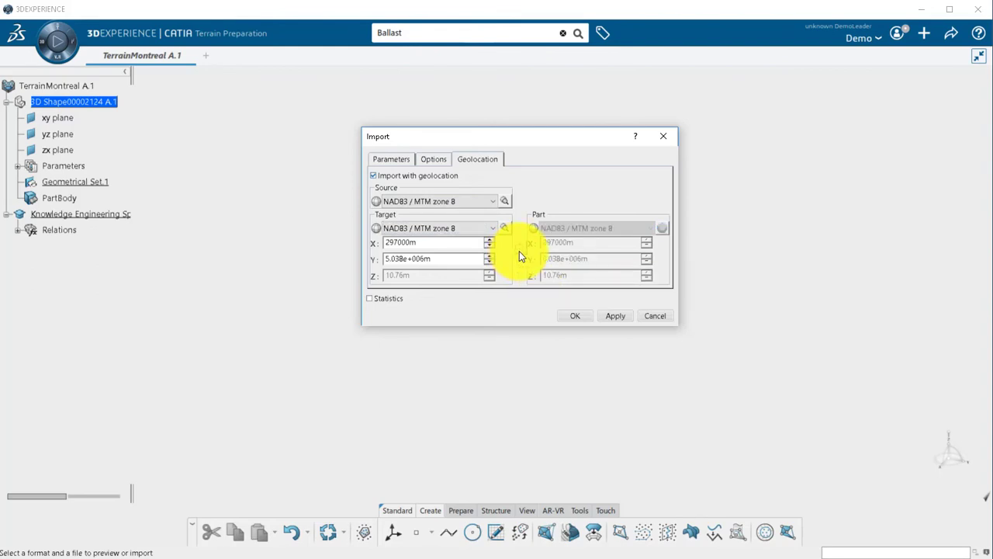
click(577, 316)
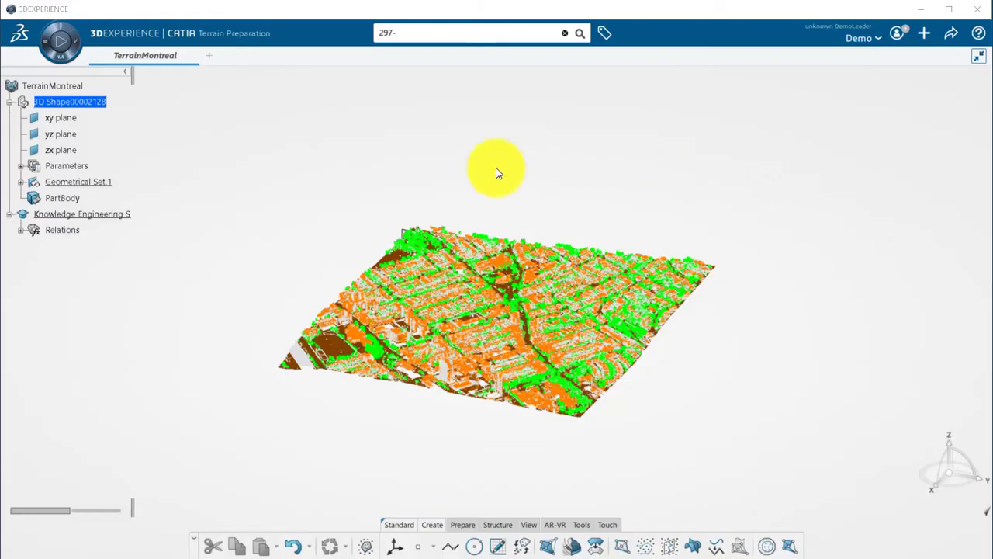
click(73, 88)
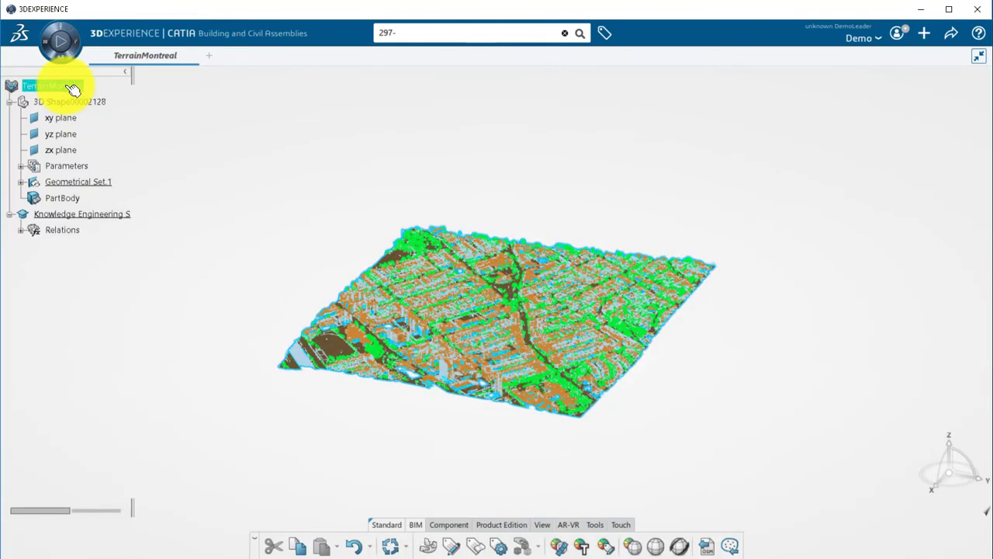
click(656, 547)
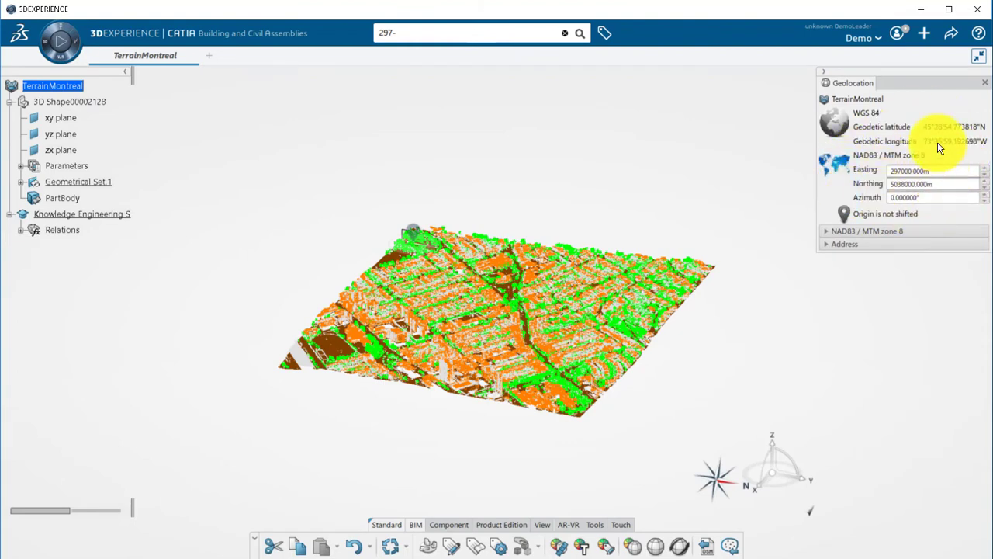
click(985, 82)
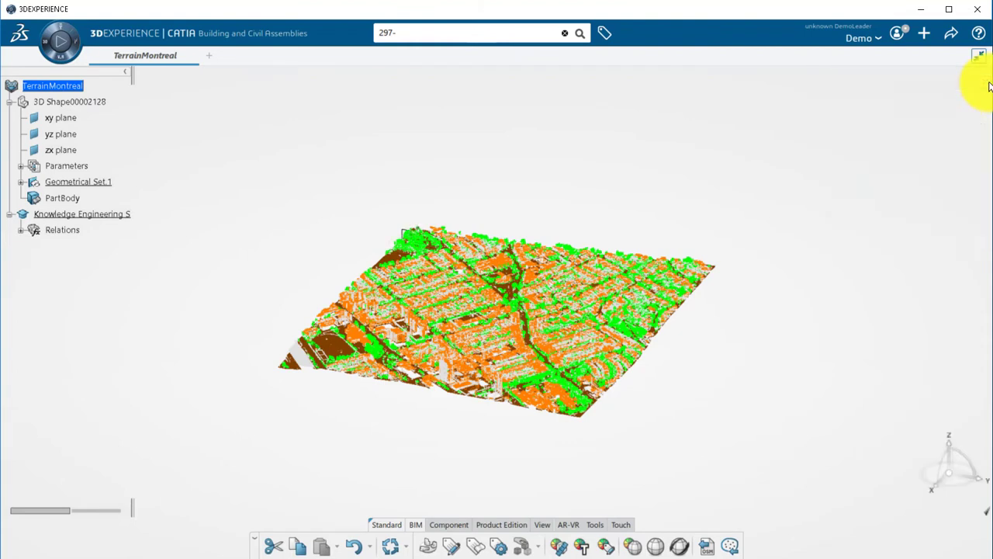
double_click(73, 106)
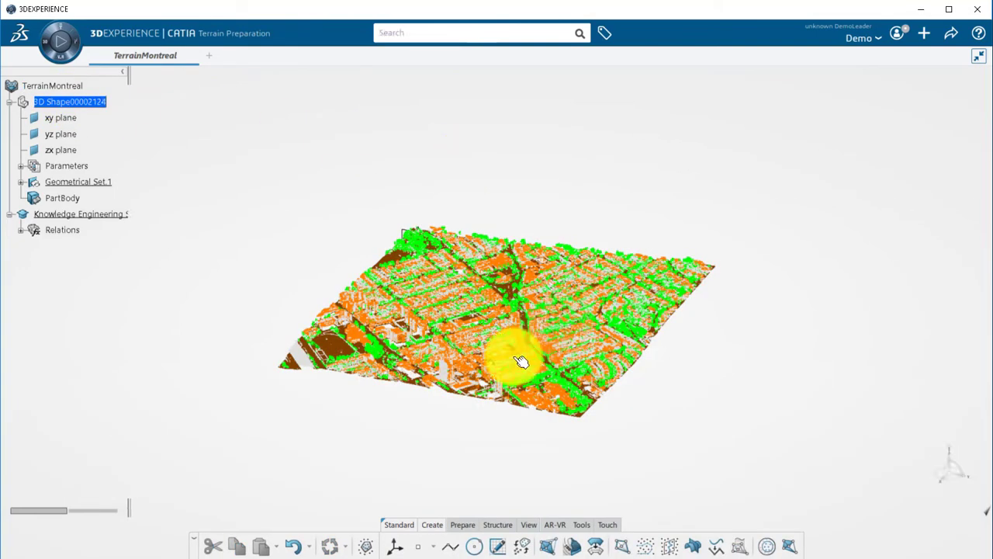
Review the 297-5038_2015 A.1 cloud properties: 17408718 points in 7 cells
middle_drag(507, 376, 665, 300)
middle_drag(708, 216, 244, 288)
click(20, 184)
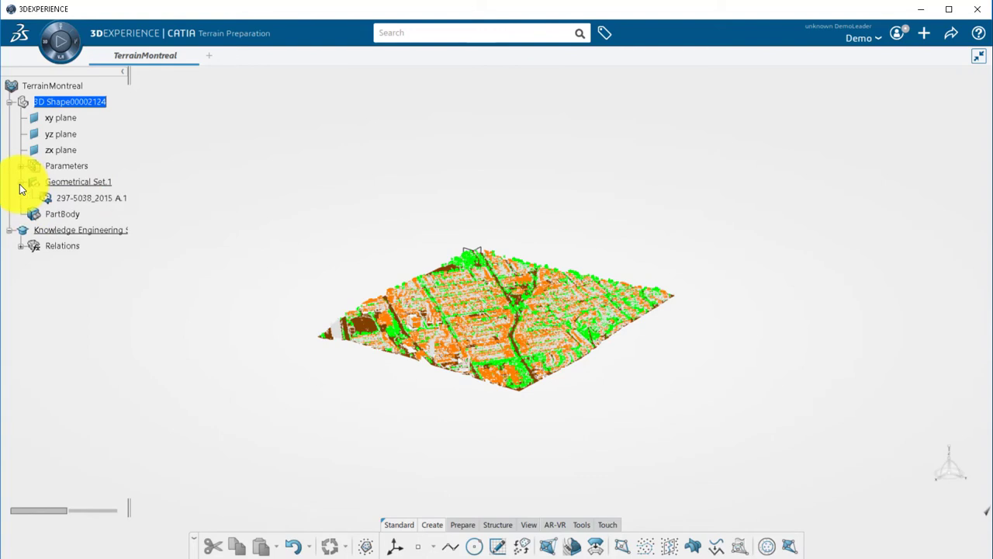
right_click(85, 200)
click(121, 247)
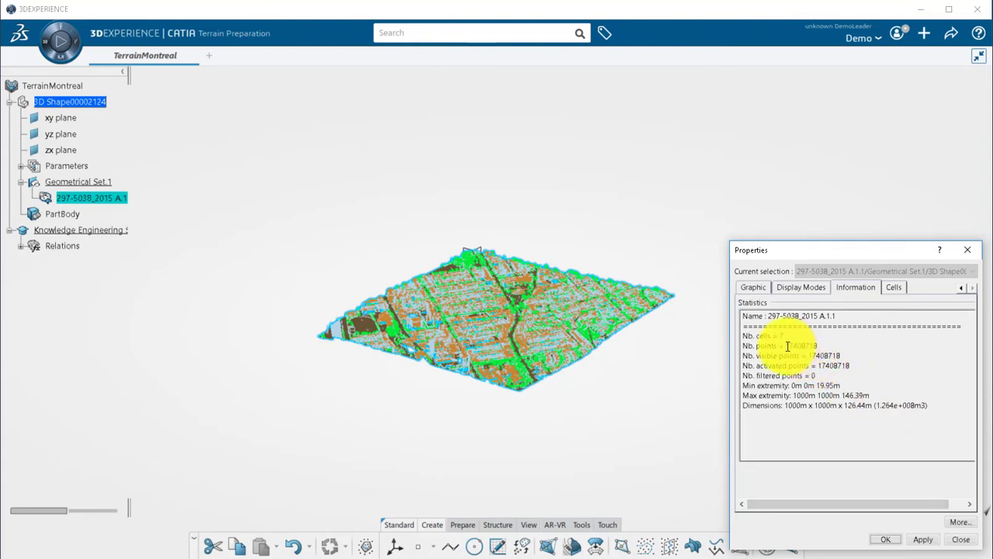
drag(786, 346, 830, 343)
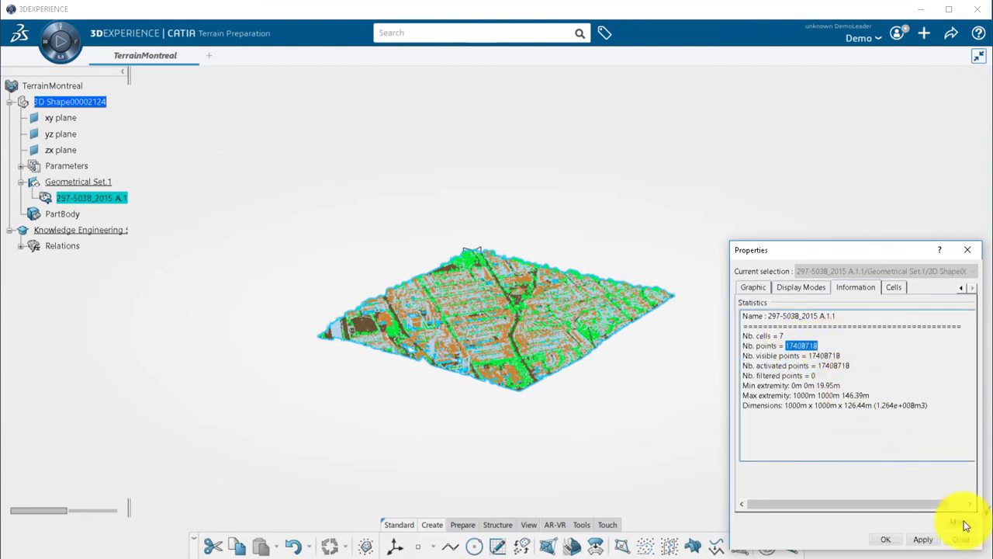
click(923, 539)
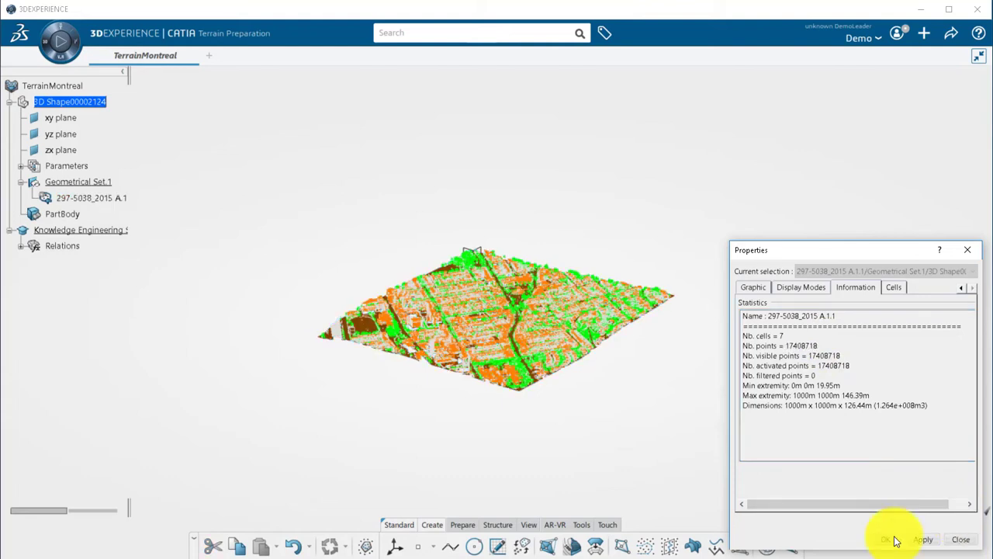
click(891, 539)
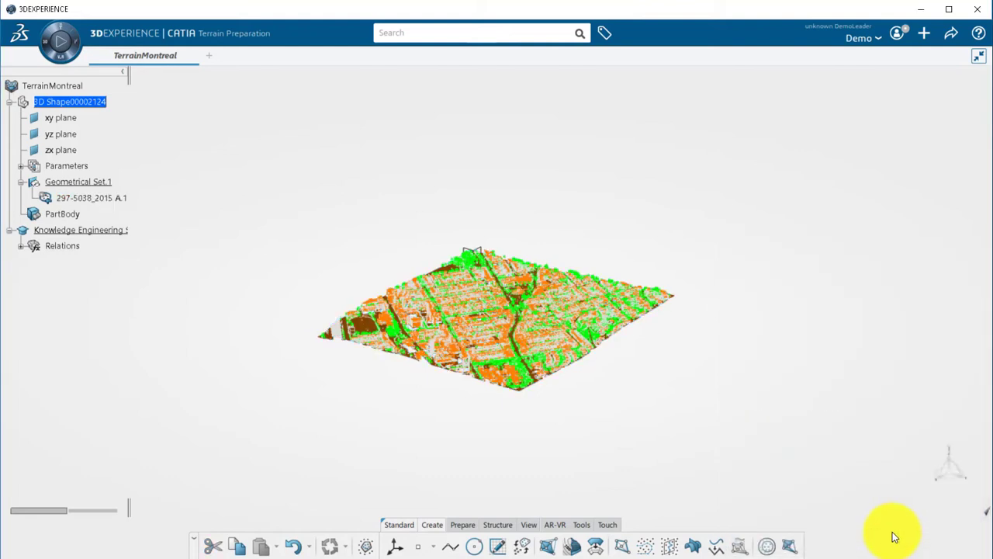
Disassemble the terrain into classification layers and hide the original combined cloud
click(498, 531)
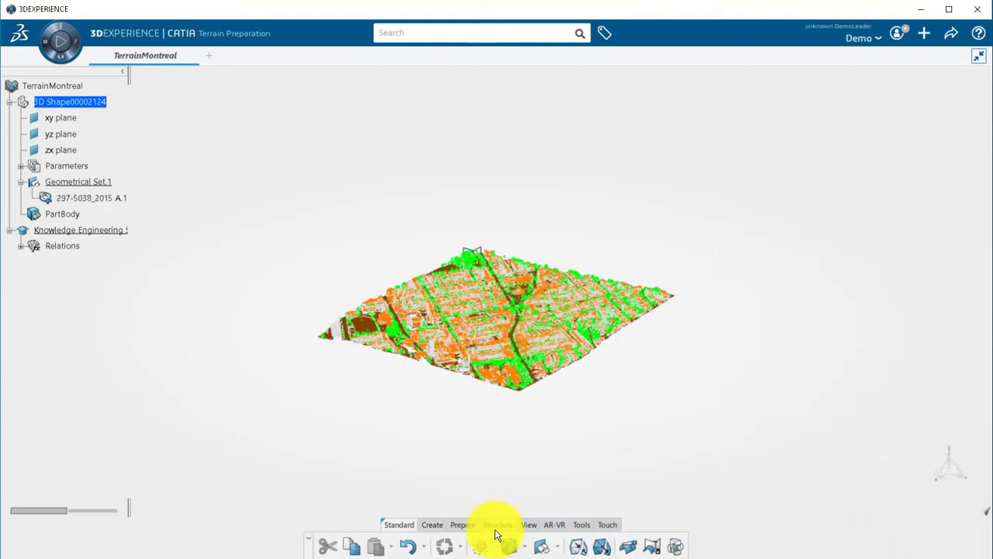
click(605, 547)
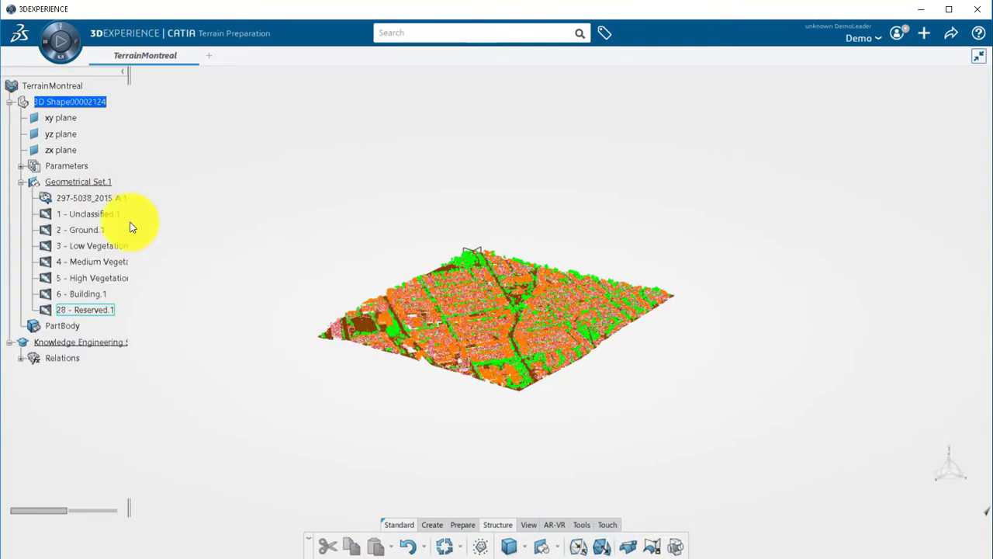
right_click(111, 198)
click(136, 231)
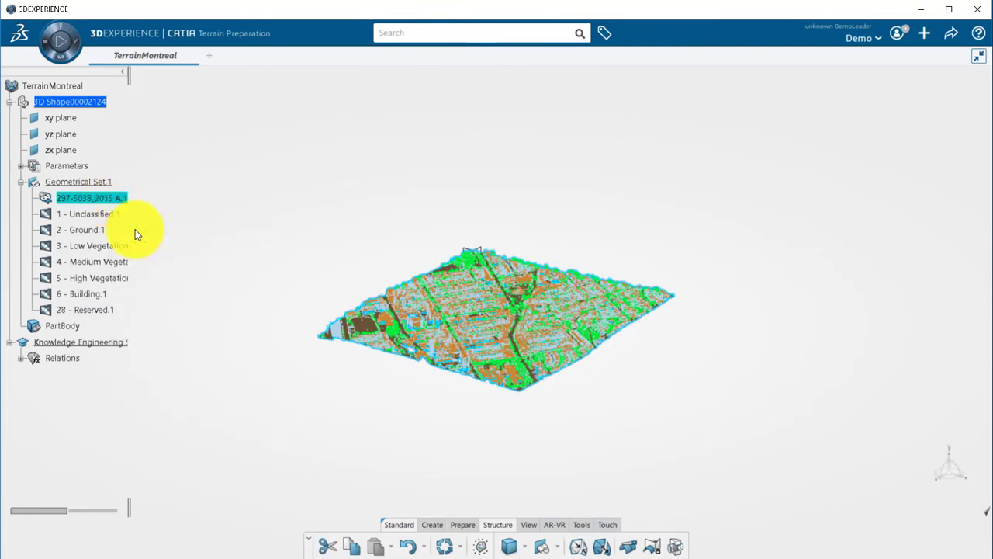
Highlight the Ground and Low, Medium, High Vegetation layers, then hide the vegetation layers
click(103, 231)
click(115, 247)
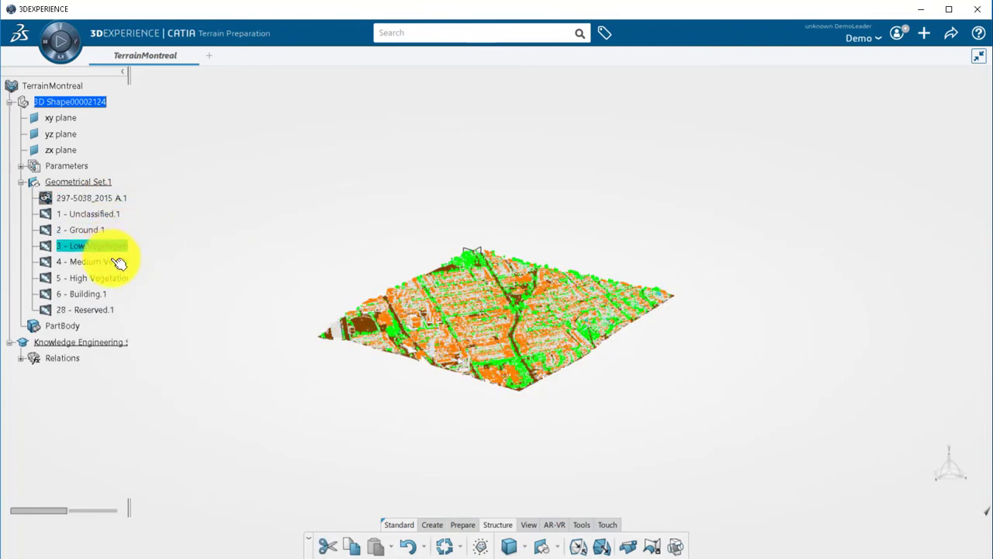
click(116, 261)
click(120, 279)
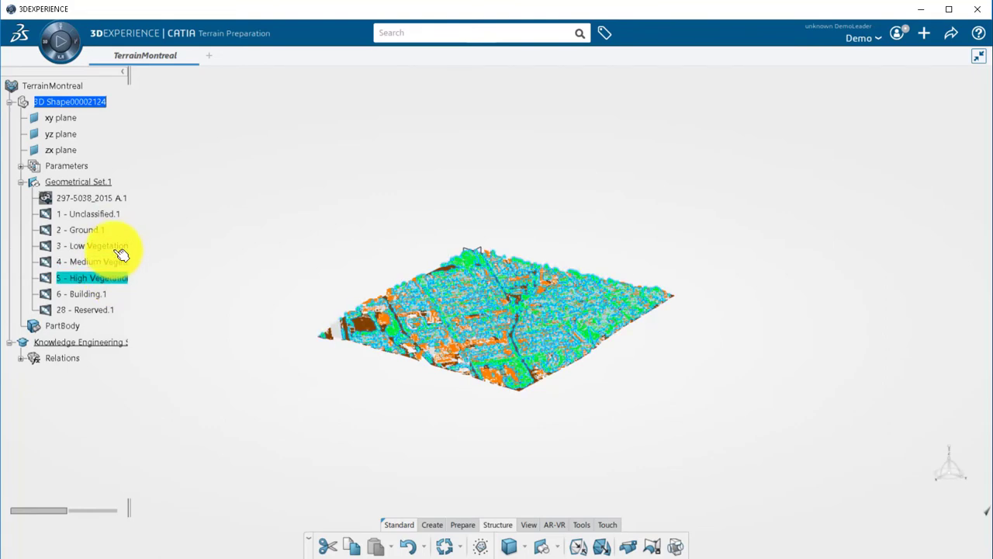
shift+click(122, 249)
right_click(121, 249)
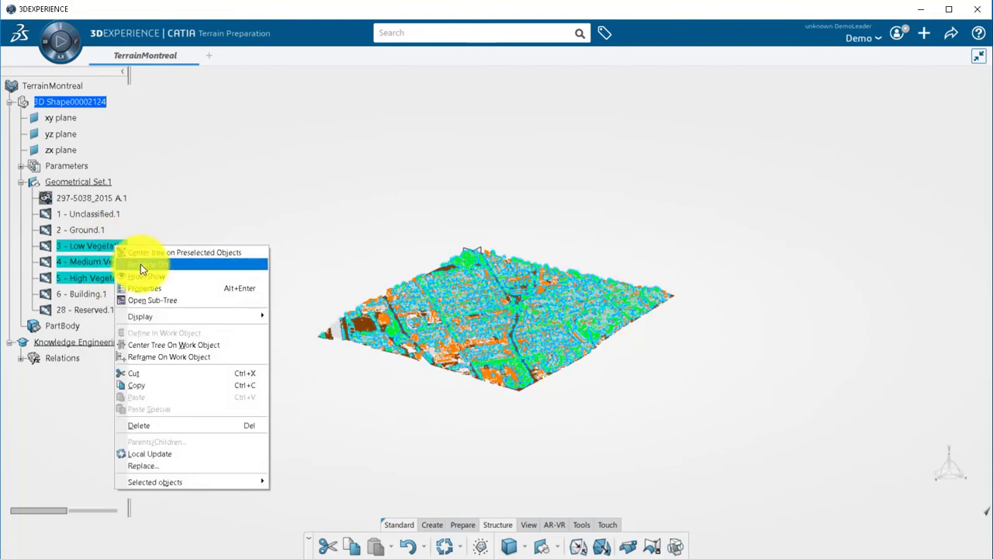
click(141, 267)
click(99, 291)
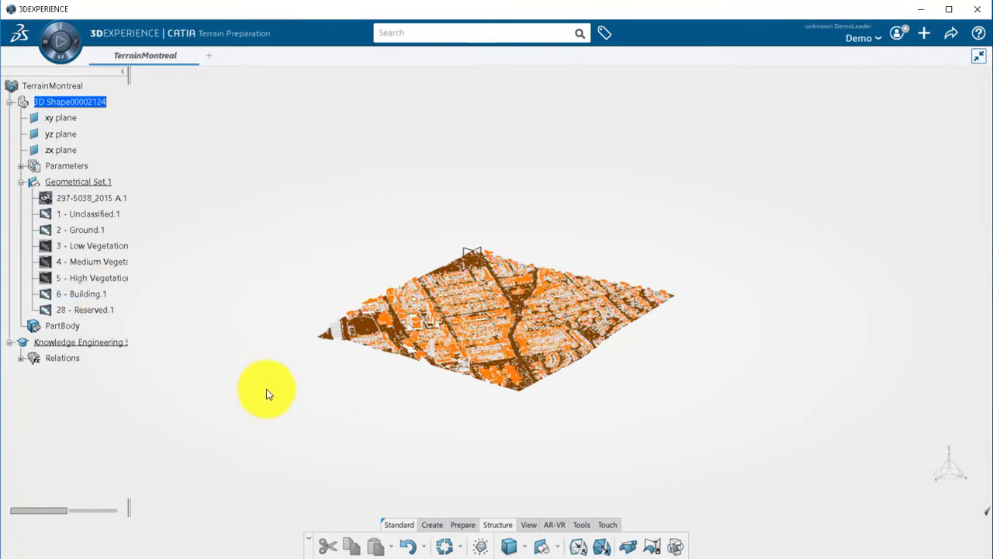
middle_drag(266, 394, 271, 353)
Hide the Building and Reserved layers to inspect the Ground layer alone
right_click(84, 228)
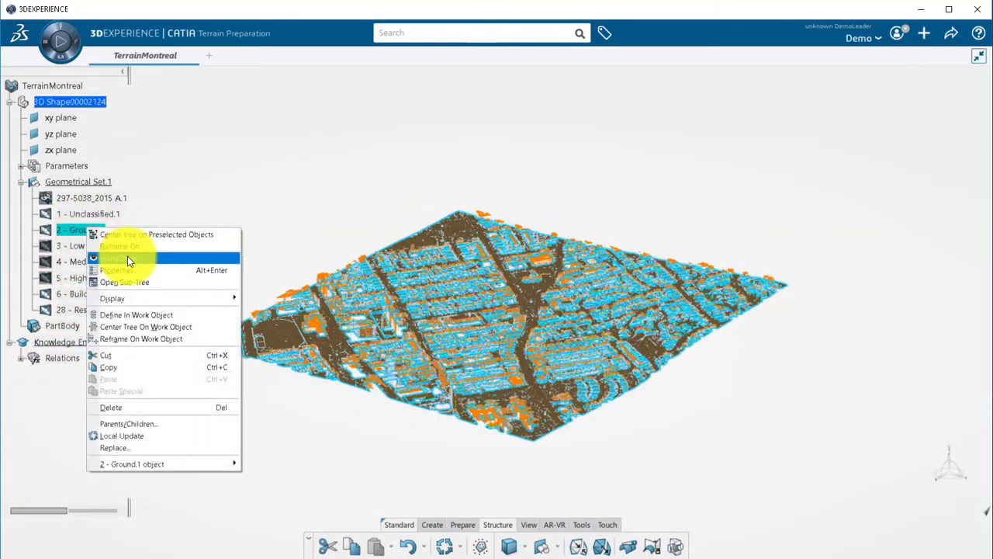
click(71, 298)
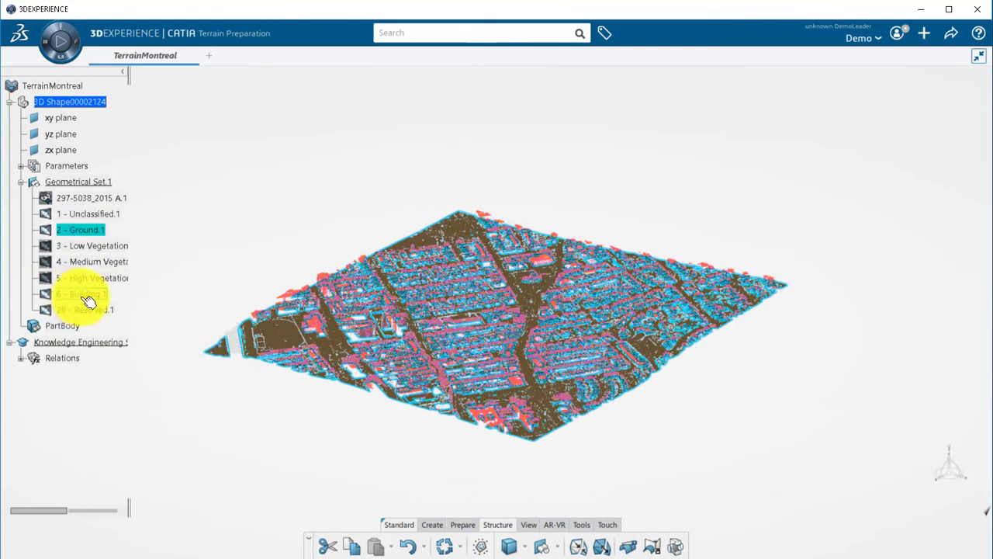
right_click(93, 295)
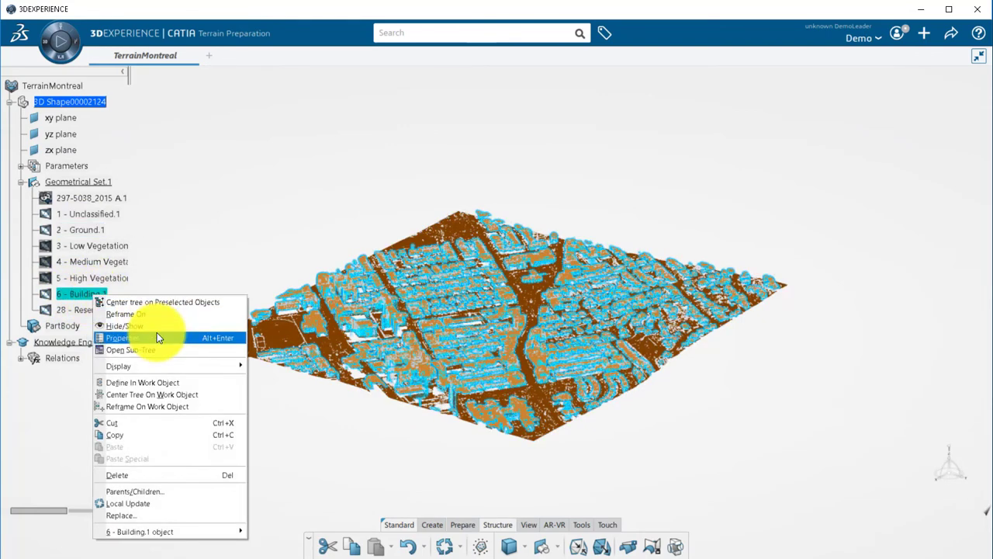
click(157, 329)
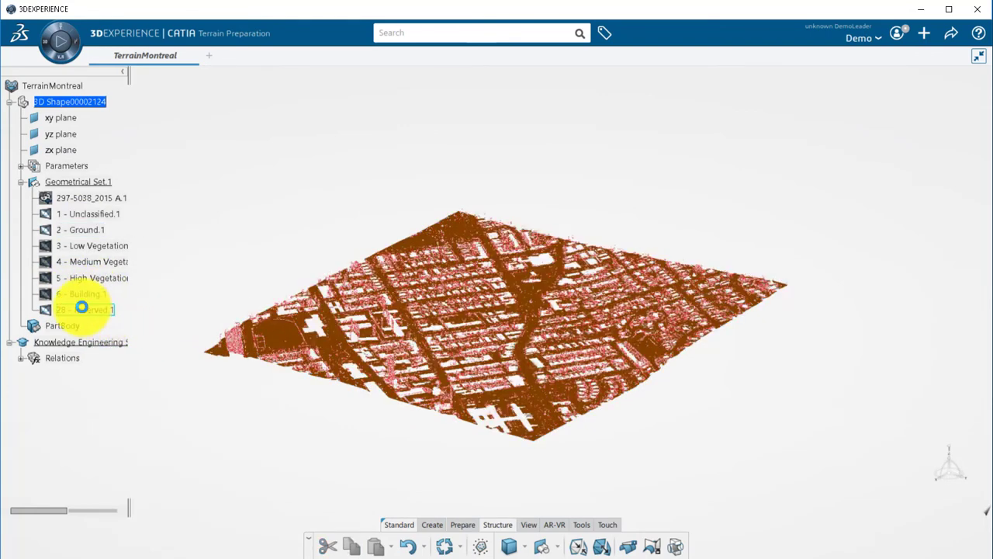
right_click(84, 311)
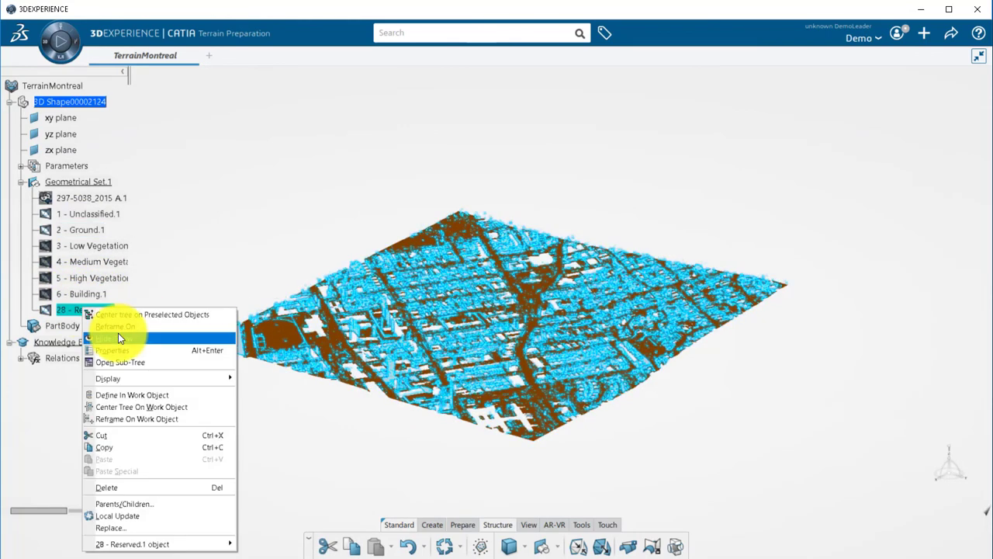
click(118, 333)
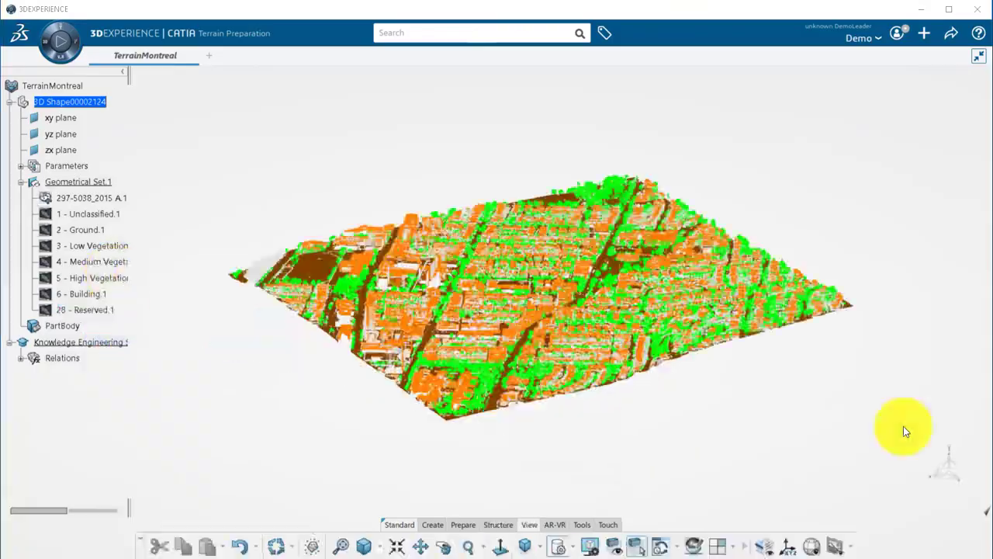
Turn on Display Coordinates and read the geodetic coordinates of a cloud point
click(811, 546)
click(667, 302)
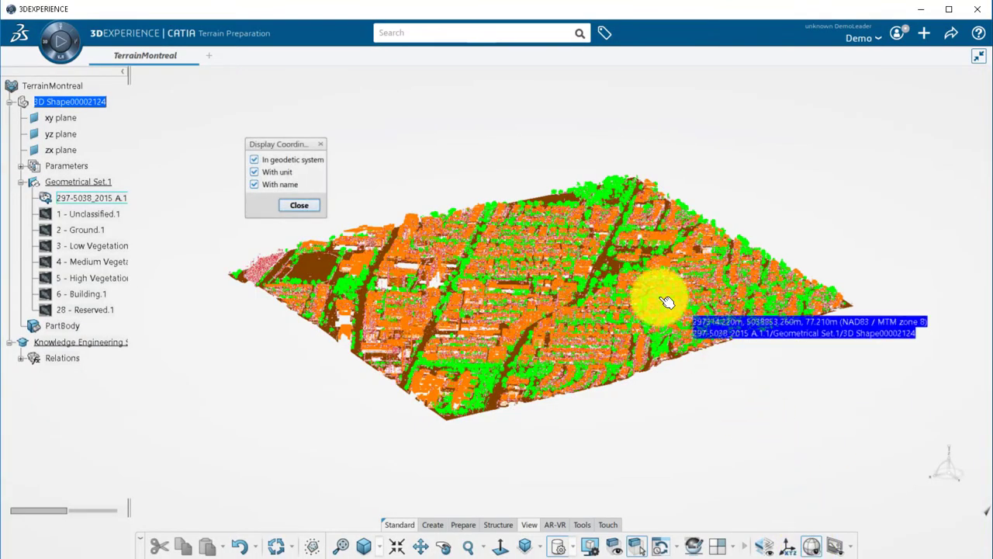
scroll(643, 262, up, 5)
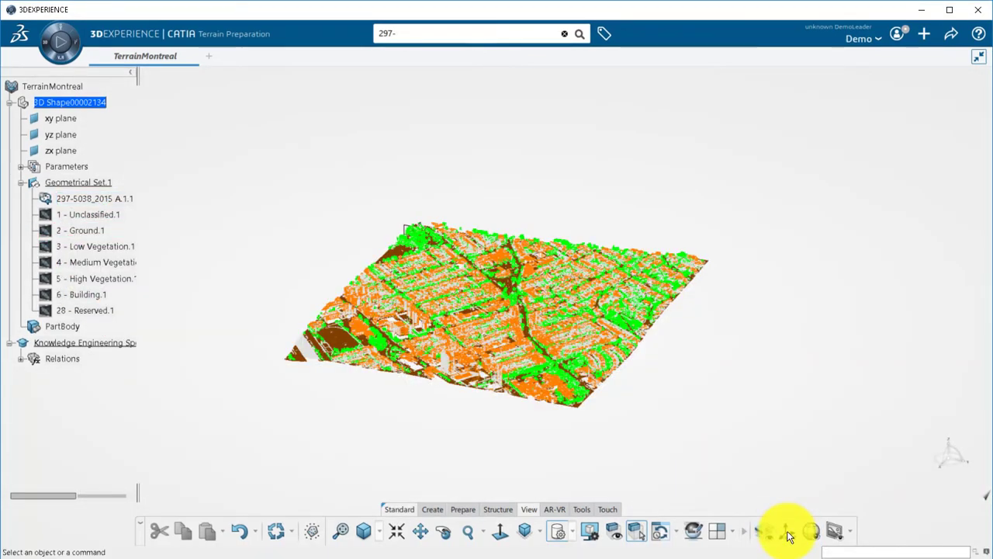
Measure the coordinates of a street point on the city cloud with Measure Point
click(788, 532)
click(527, 373)
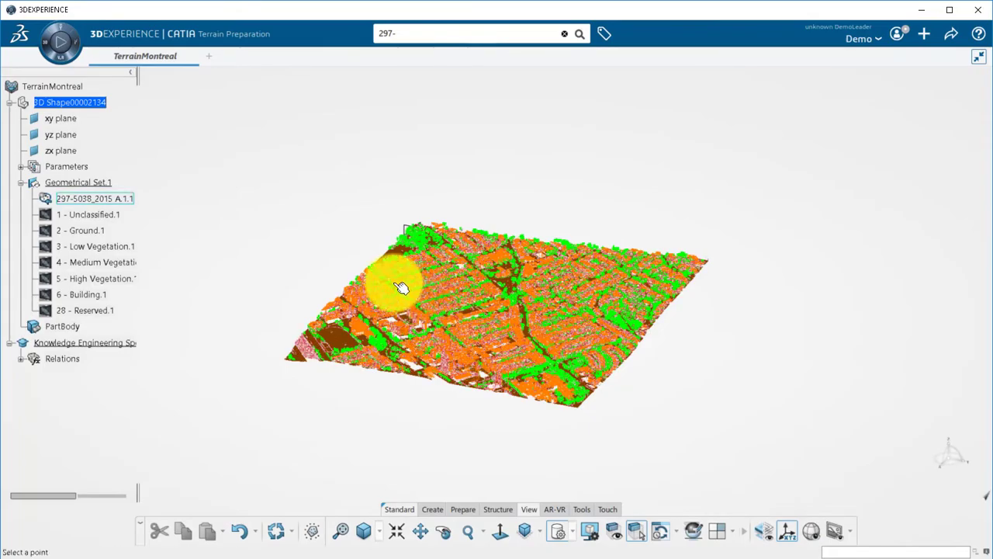
click(400, 284)
middle_drag(544, 415, 521, 304)
Measure a second point, close the quarry cloud properties, and center the quarry cloud
click(564, 301)
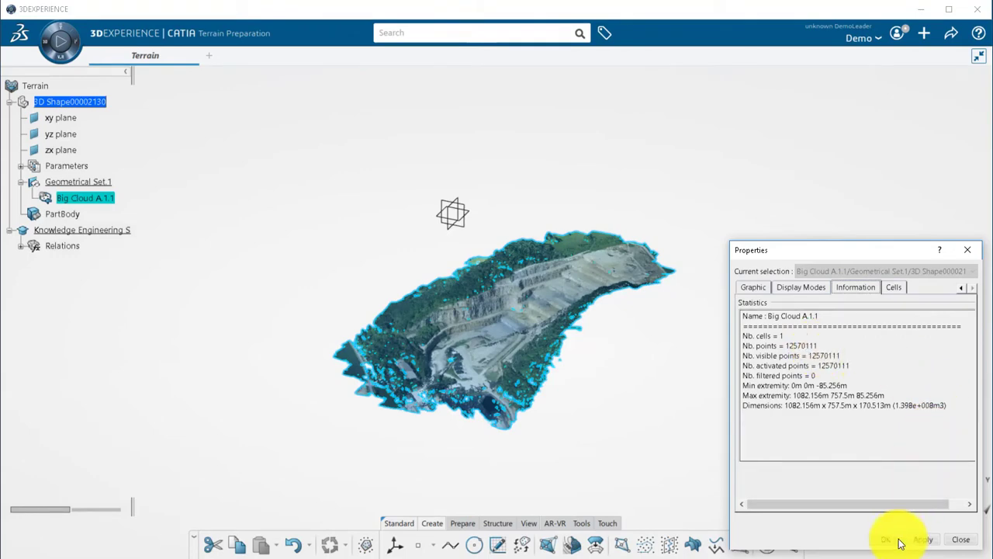
key(Escape)
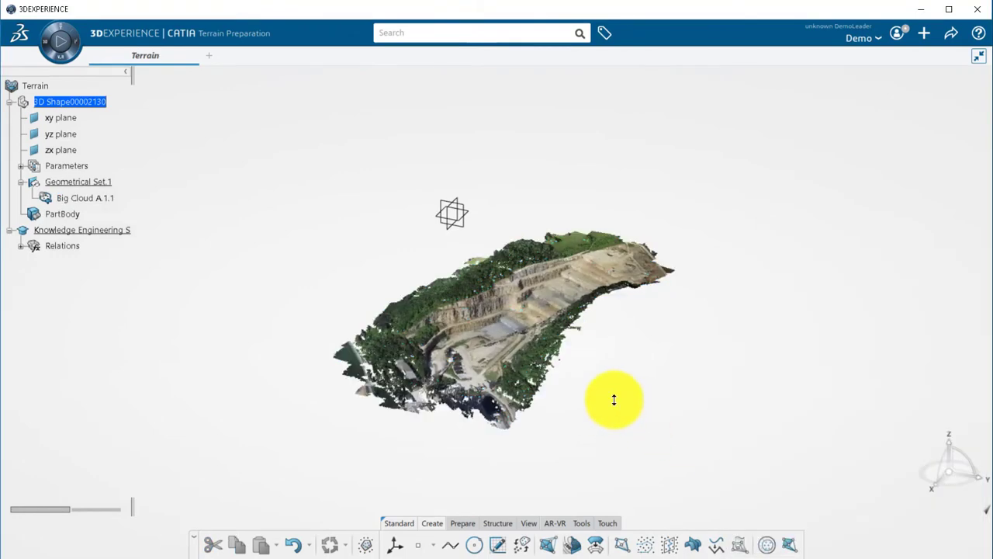
scroll(614, 388, up, 5)
middle_drag(720, 370, 711, 295)
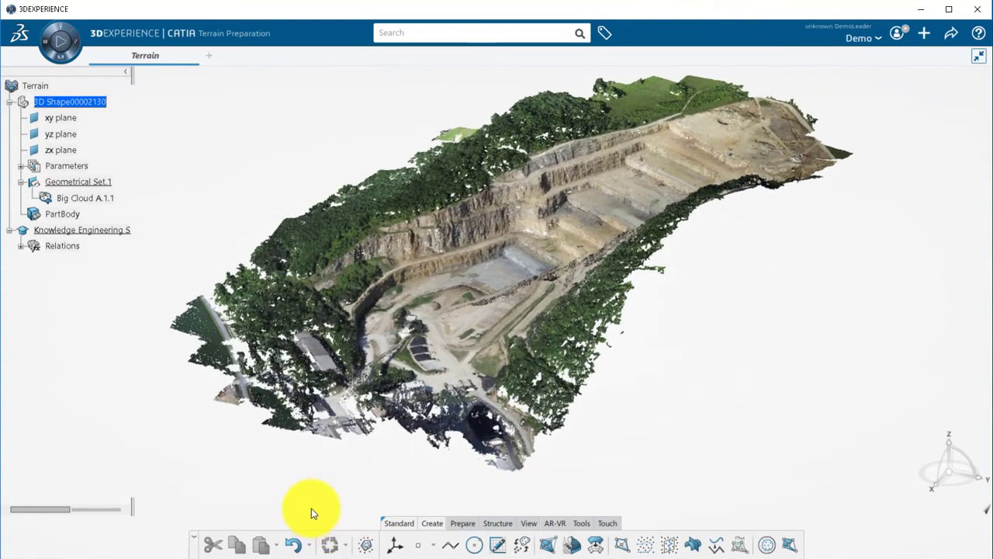
click(465, 525)
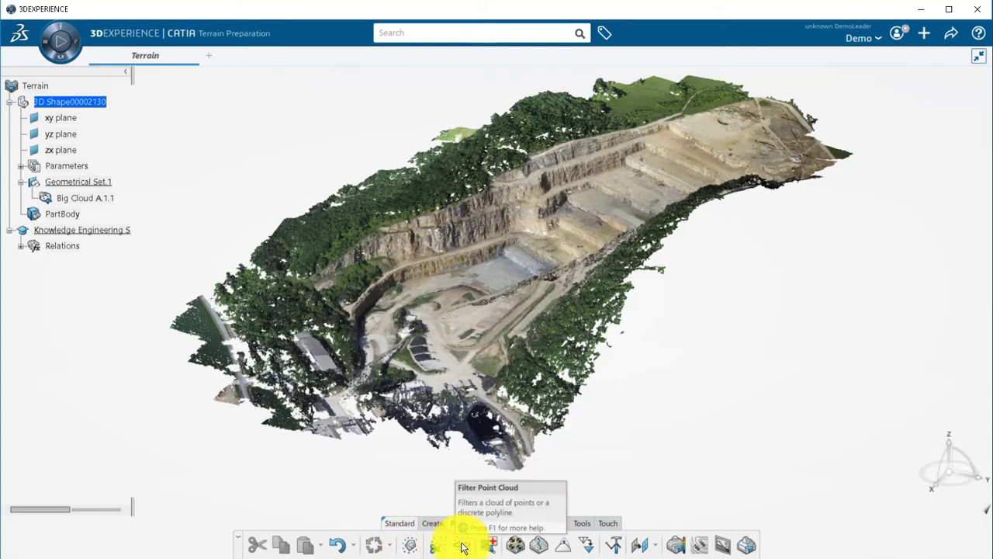
Apply an adaptive 0.266m filter to Big Cloud A.1.1, keeping 840212 points (6.68%)
click(463, 546)
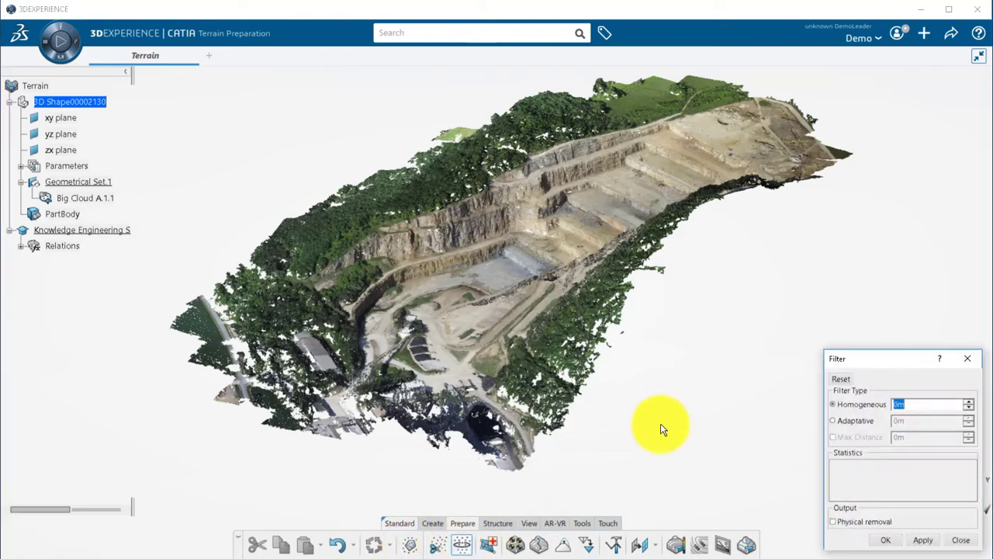
click(841, 419)
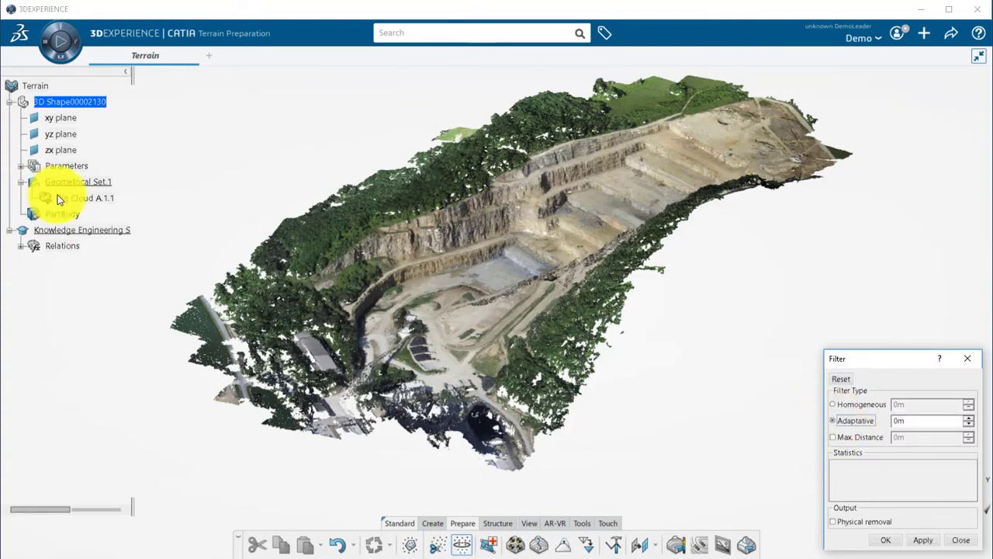
click(101, 200)
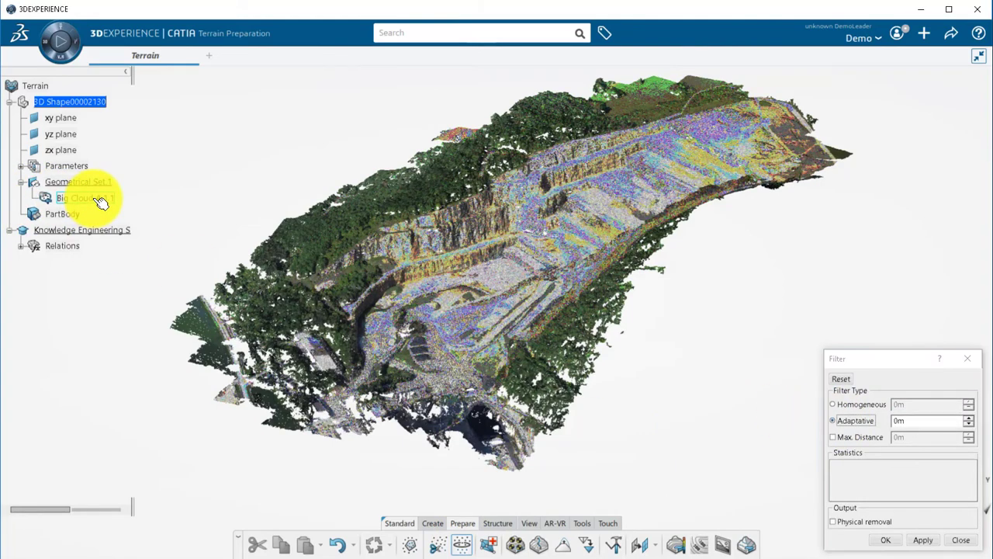
click(833, 421)
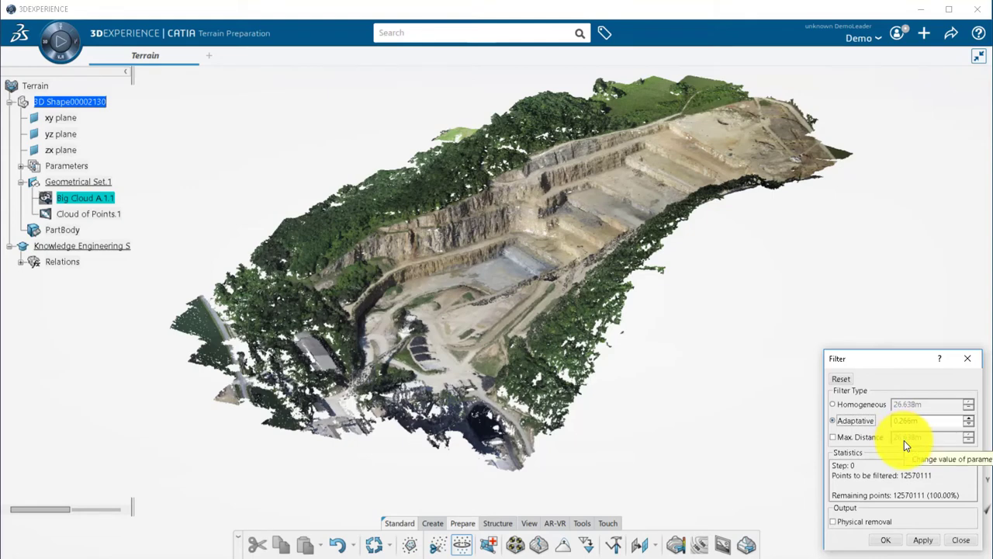
click(935, 546)
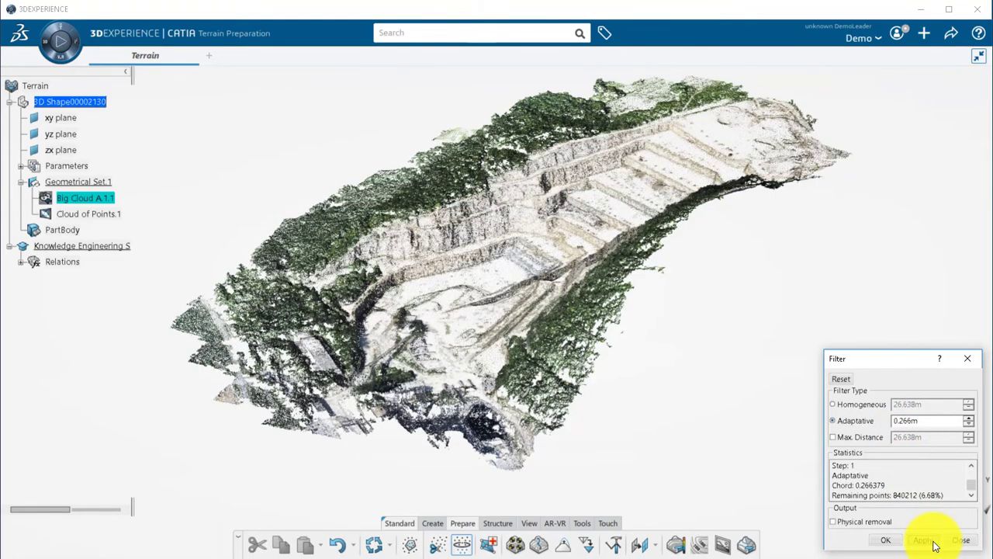